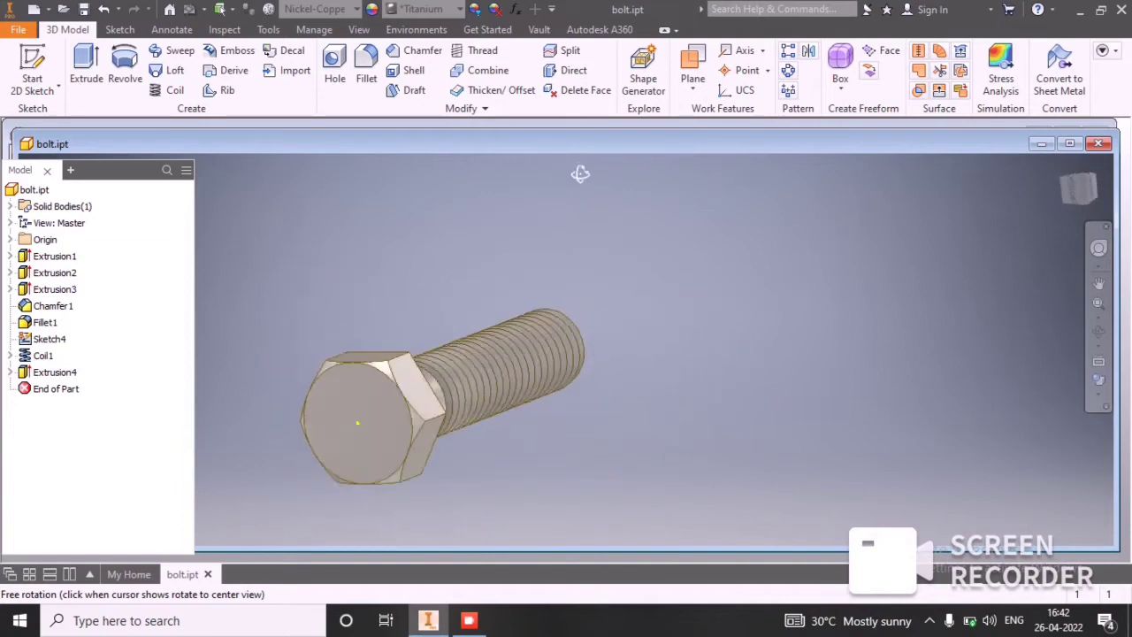
# Step: Create a new metric part from the Standard (mm).ipt template, accepting the style library definitions
pyautogui.click(18, 29)
pyautogui.click(76, 94)
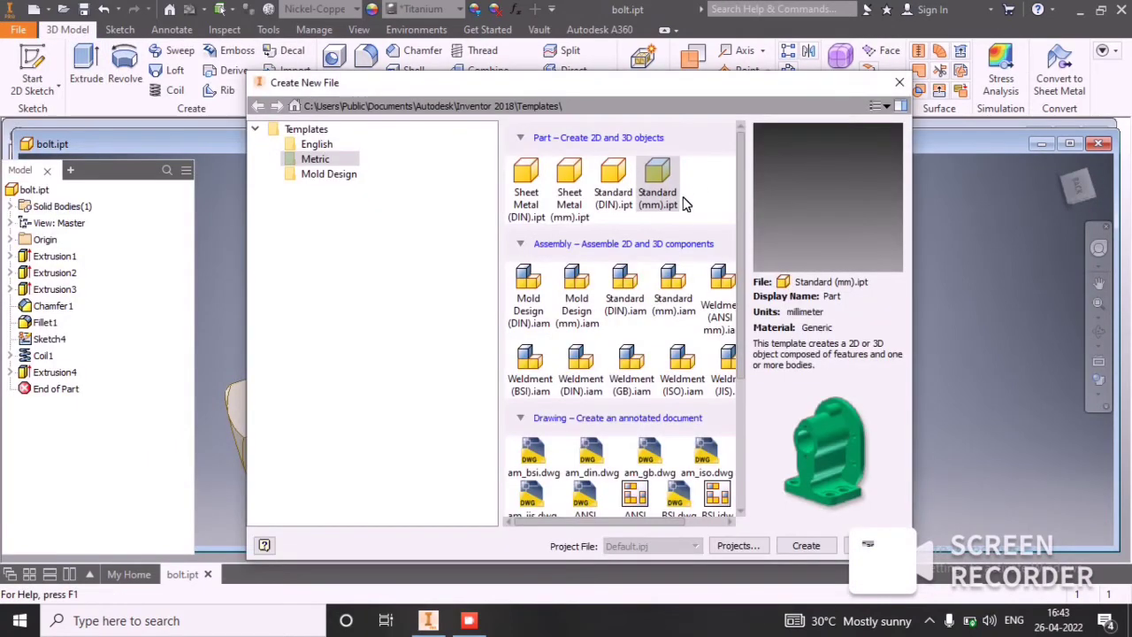
pyautogui.click(805, 545)
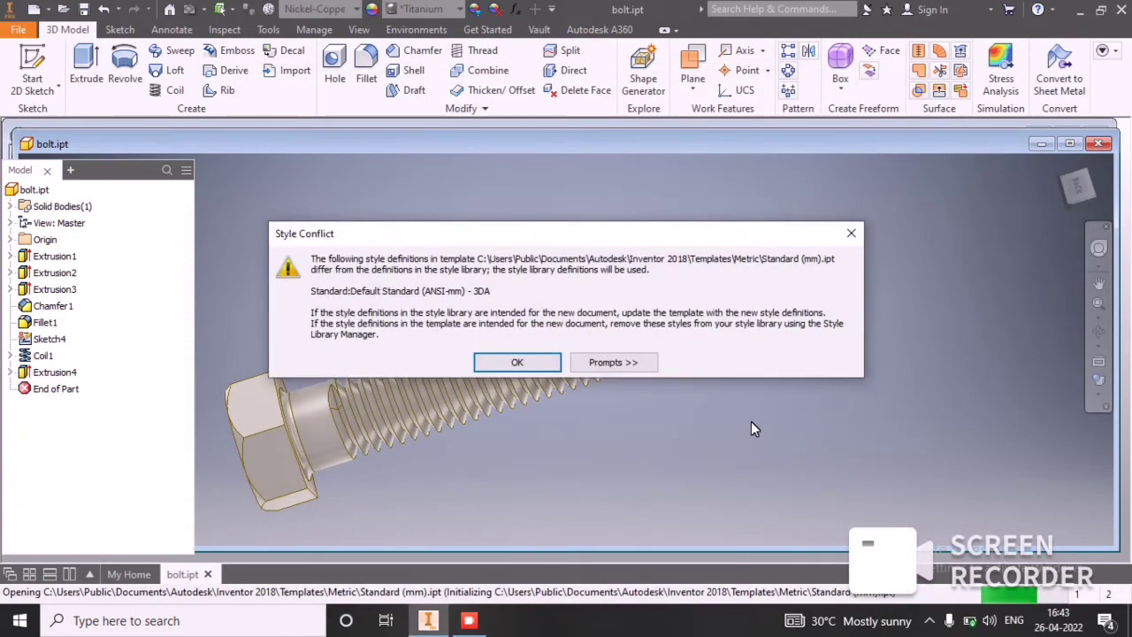
pyautogui.click(518, 363)
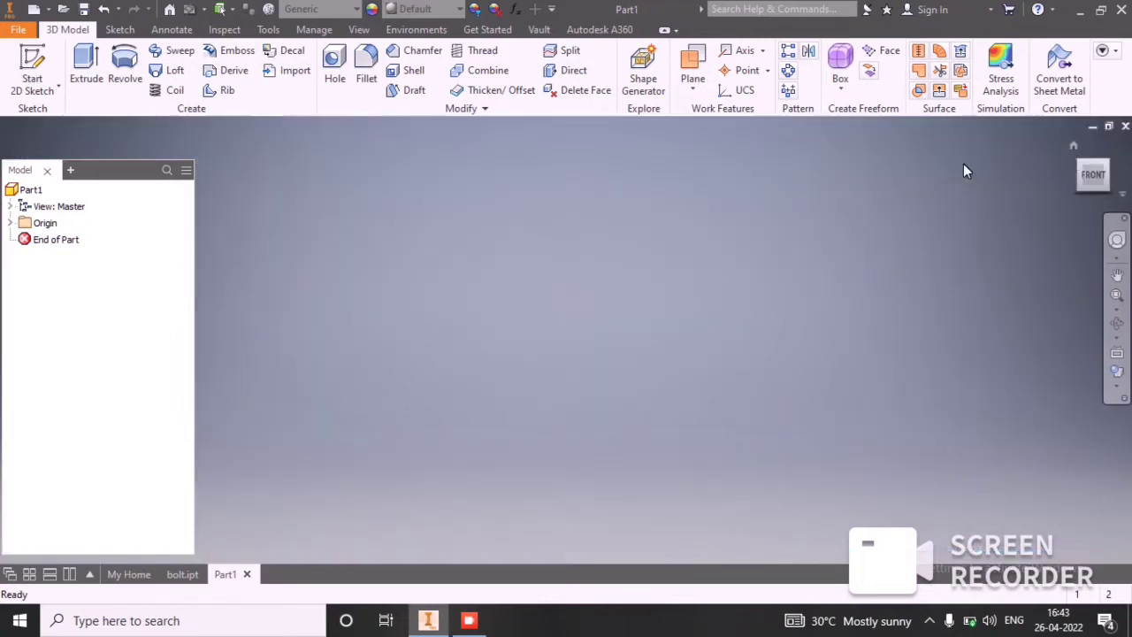
# Step: Start a 2D sketch on the XZ plane
pyautogui.click(44, 63)
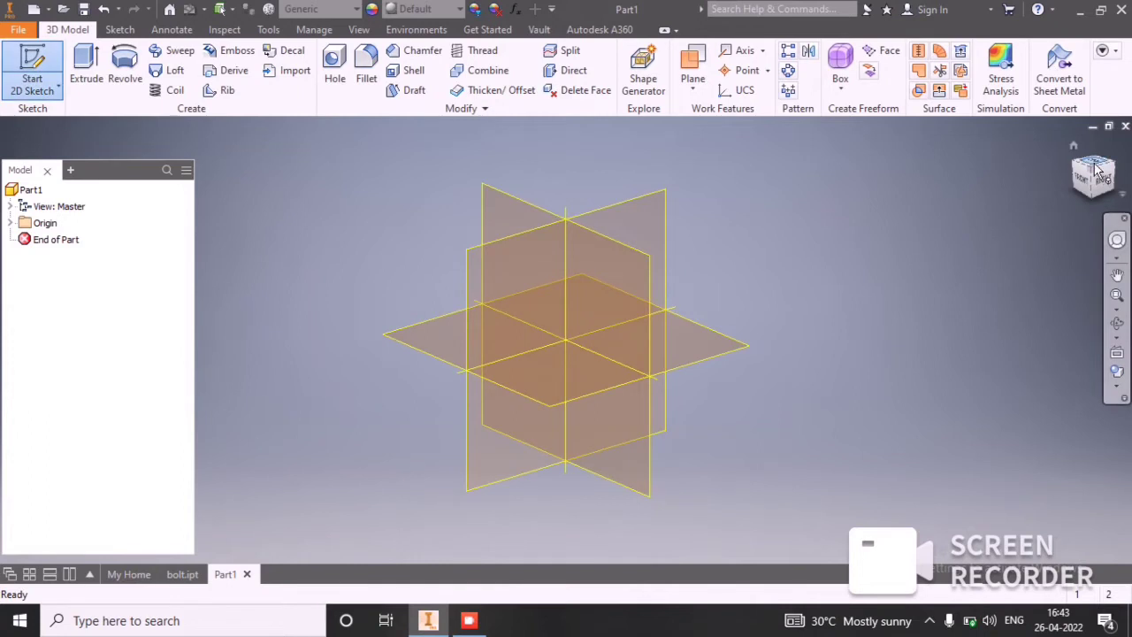
pyautogui.click(1075, 147)
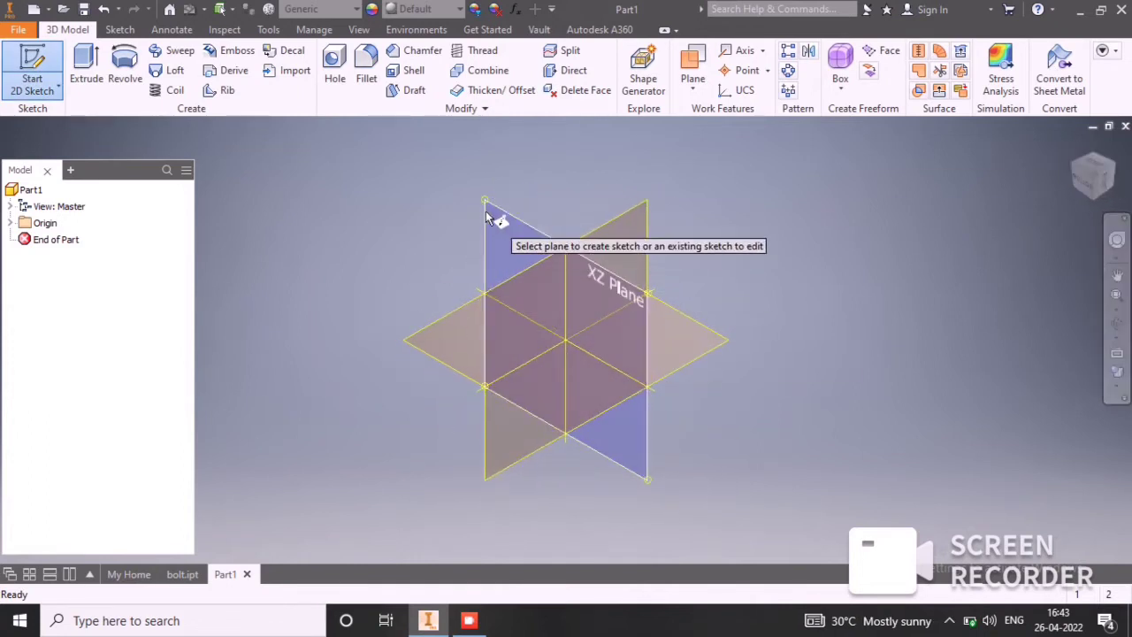
pyautogui.click(497, 211)
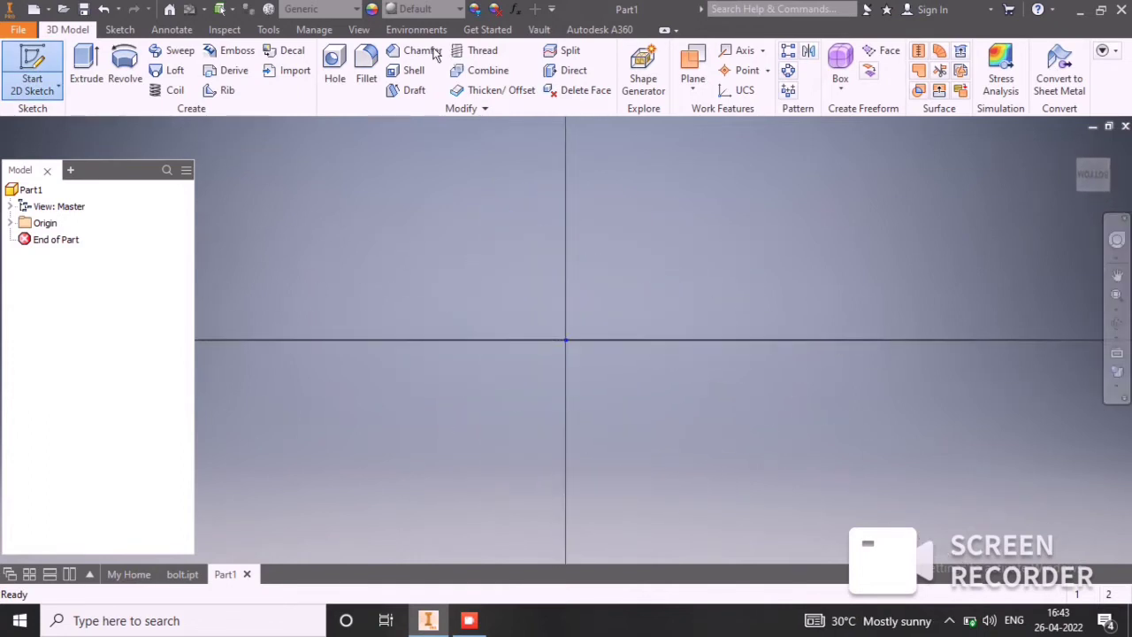
# Step: Draw an inscribed six-sided polygon centred on the origin with a vertex straight above it, about 22.6 mm across corners
pyautogui.click(211, 88)
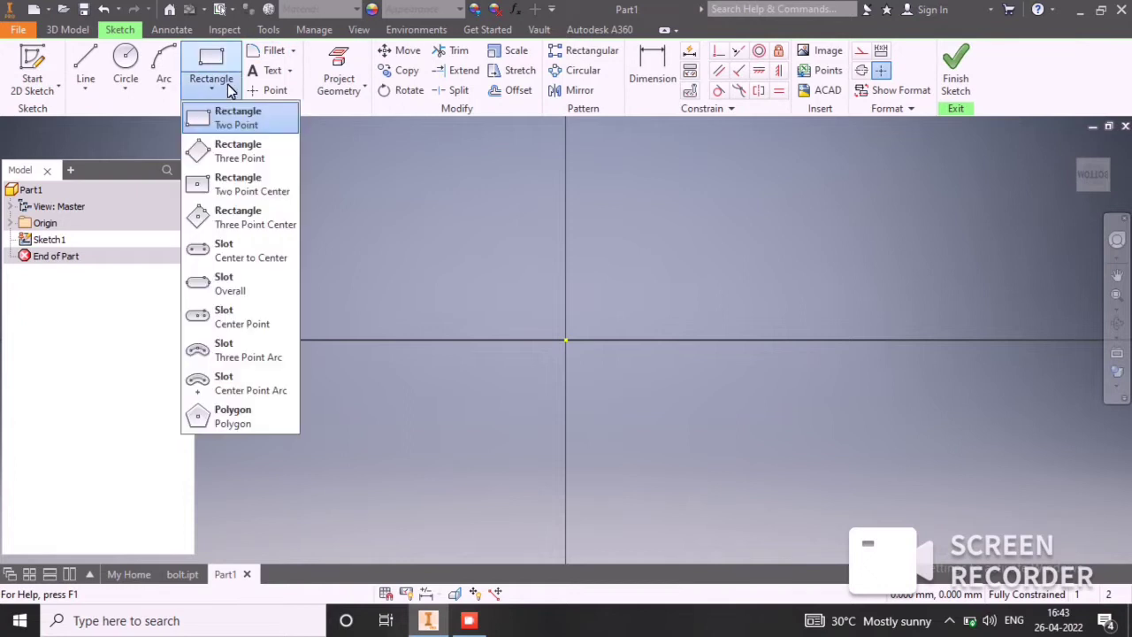
pyautogui.click(260, 409)
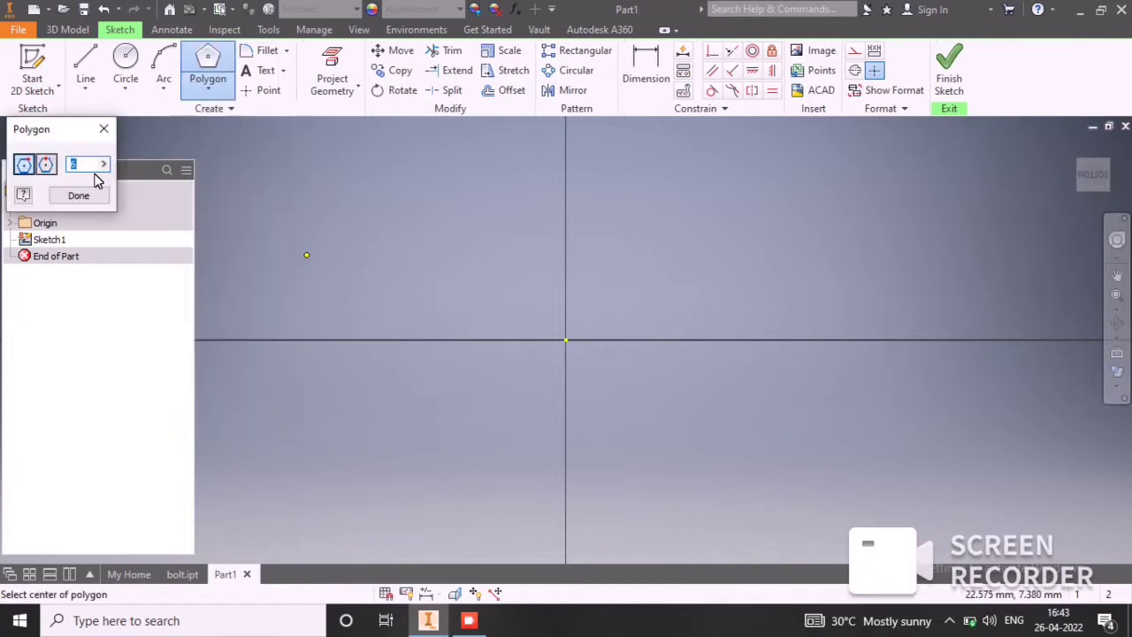
pyautogui.click(24, 168)
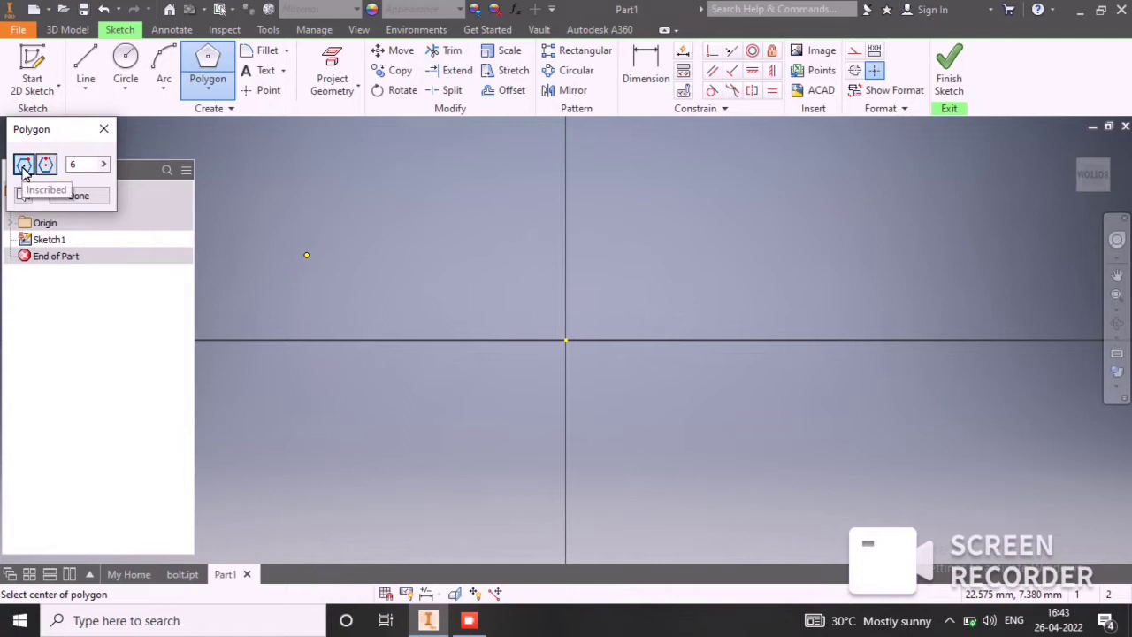
pyautogui.click(566, 340)
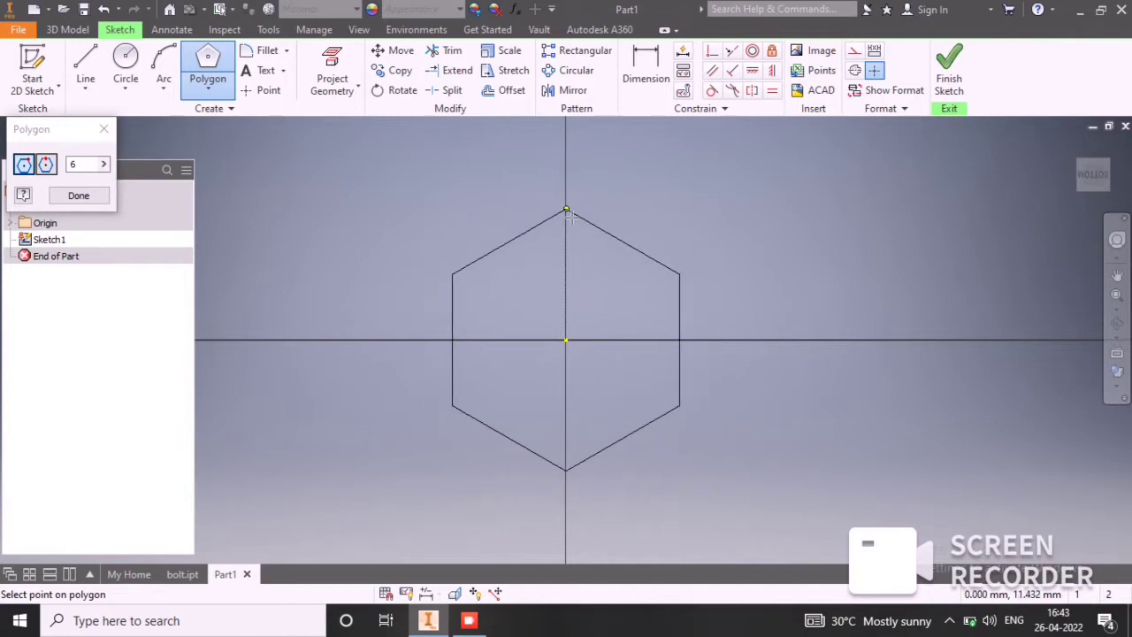
pyautogui.click(566, 213)
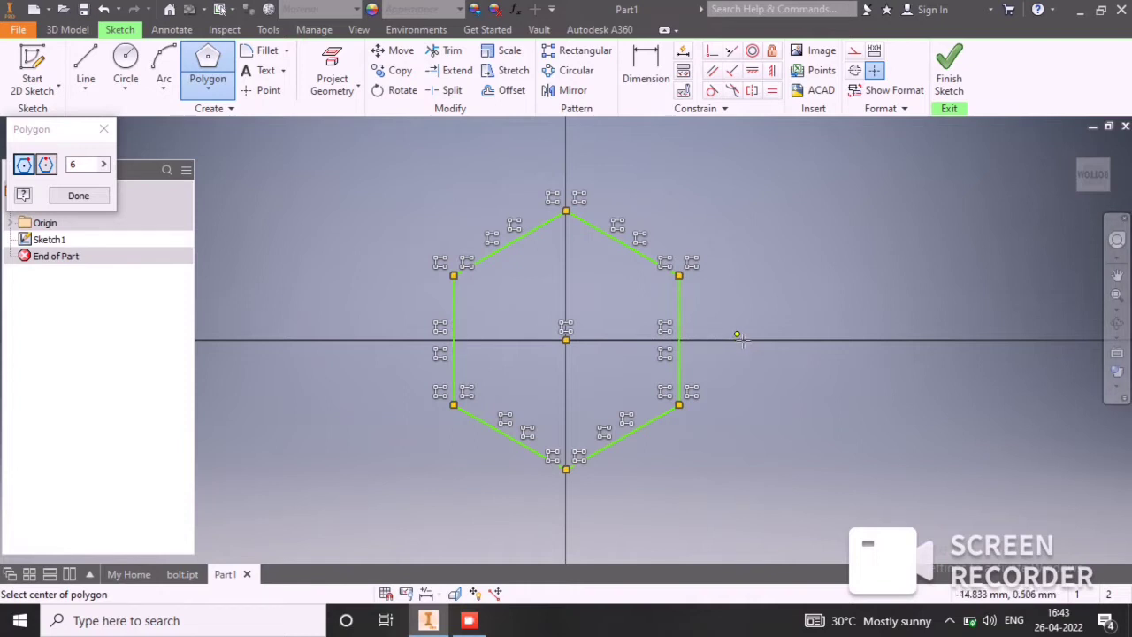
pyautogui.press('Escape')
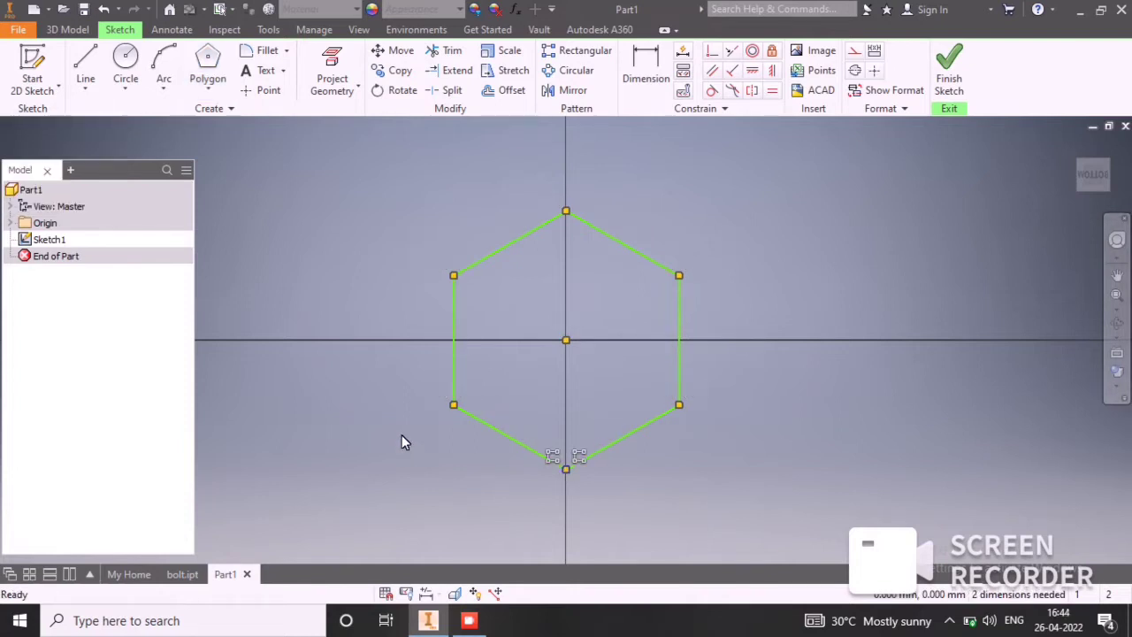
# Step: Dimension the hexagon's vertical distance between its upper and lower corners as 19 mm
pyautogui.click(645, 67)
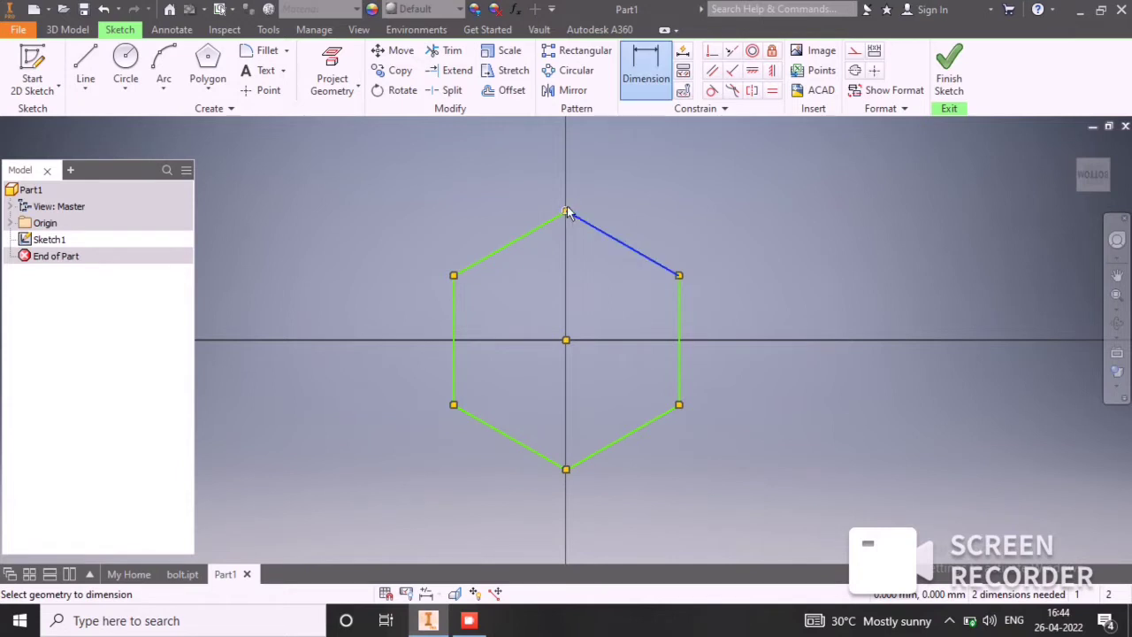
pyautogui.click(566, 468)
pyautogui.click(330, 341)
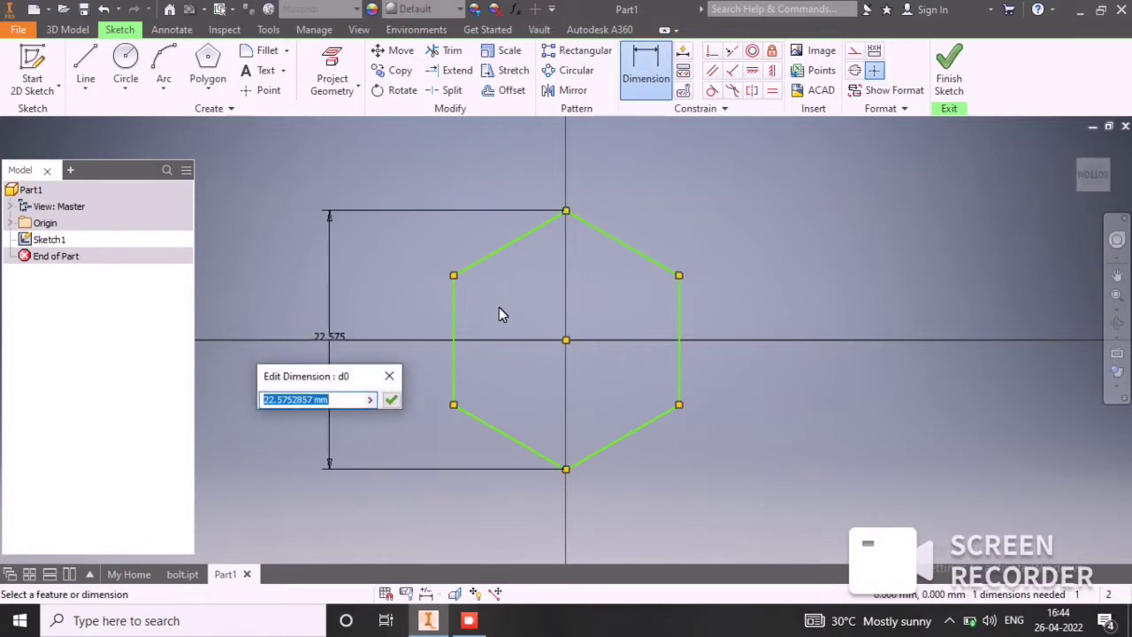
pyautogui.write('19')
pyautogui.press('Return')
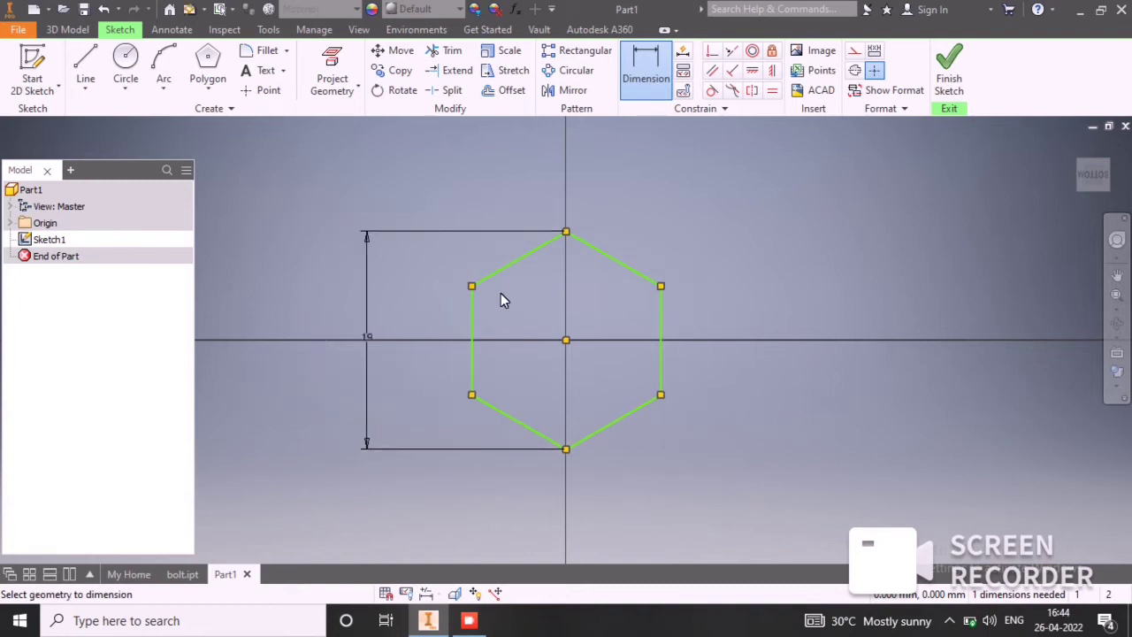
# Step: Apply a vertical constraint to the hexagon's right side, try the same on its left side, and finish the sketch
pyautogui.click(751, 70)
pyautogui.click(771, 69)
pyautogui.click(659, 378)
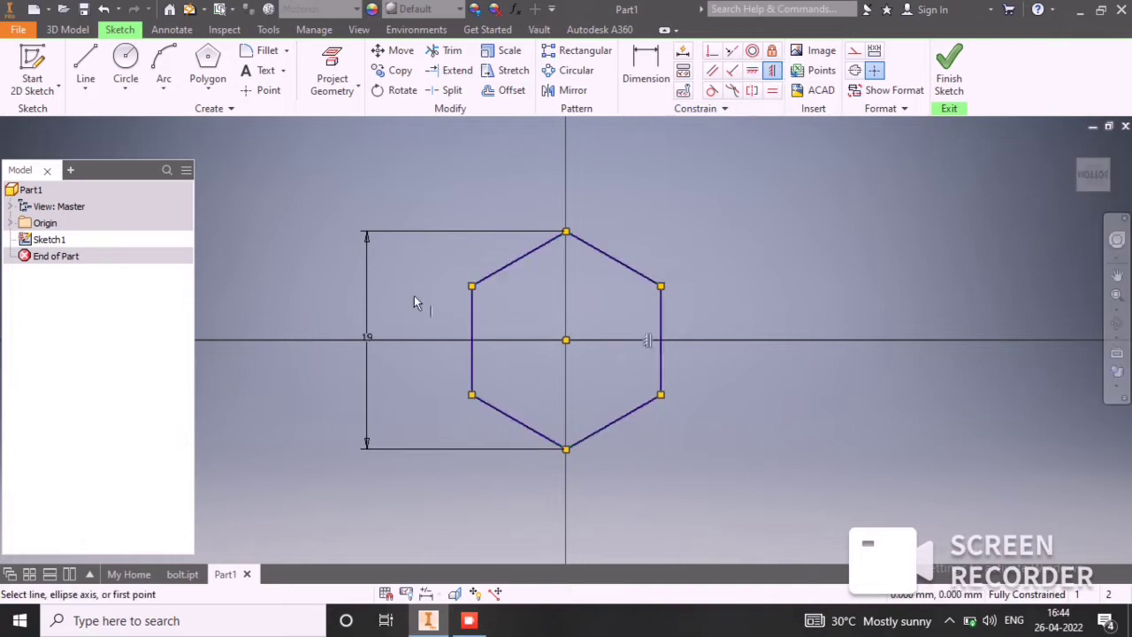
pyautogui.click(472, 332)
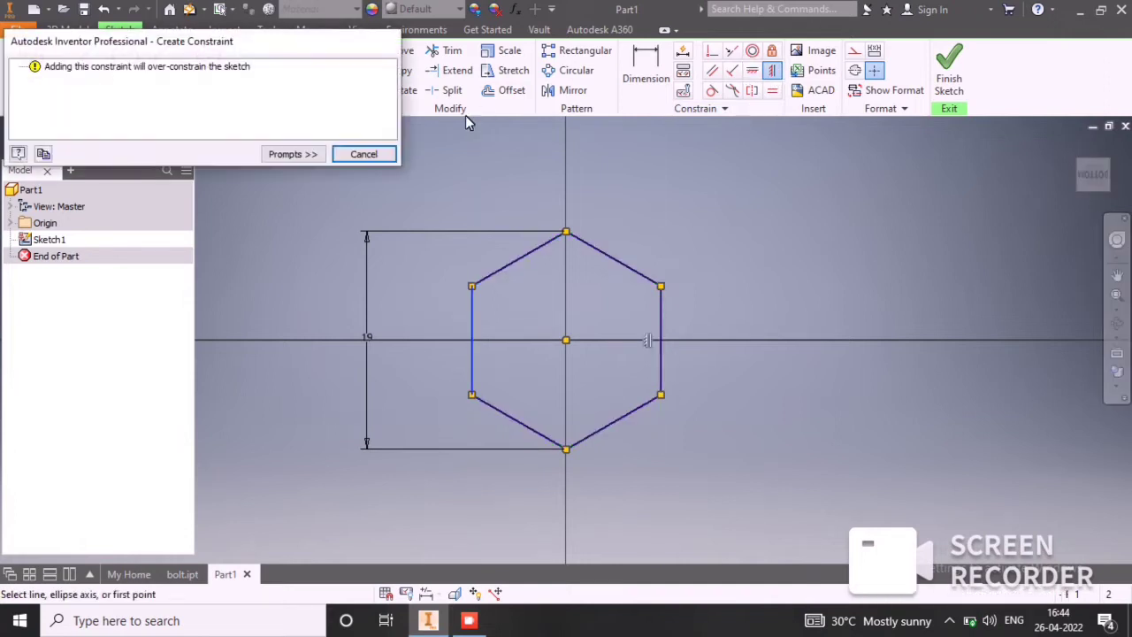
pyautogui.click(383, 159)
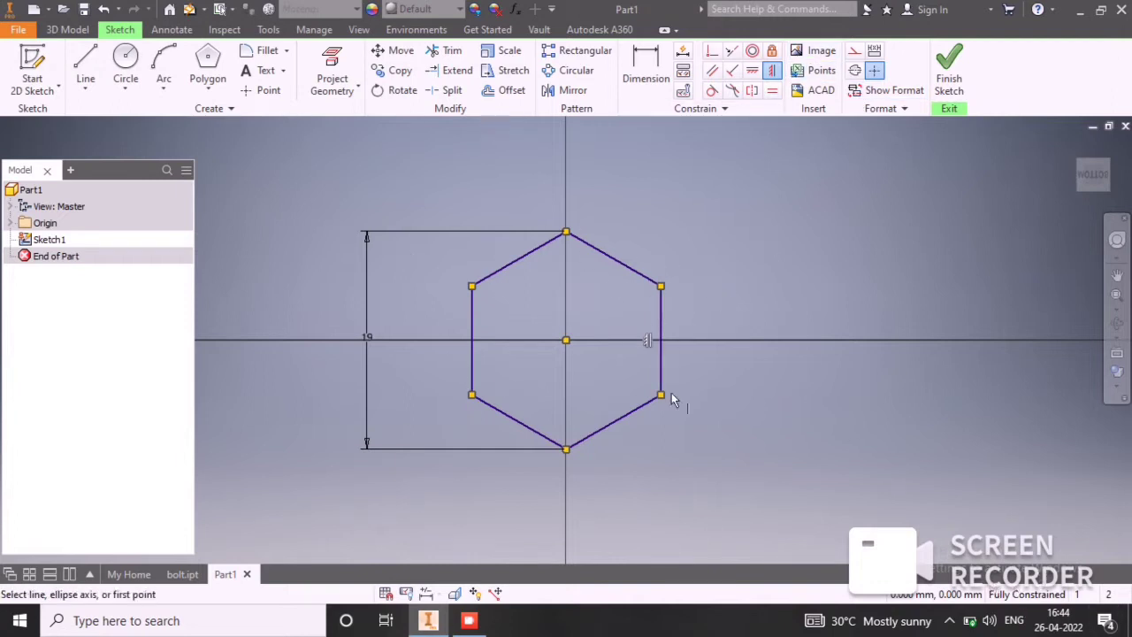
pyautogui.click(953, 64)
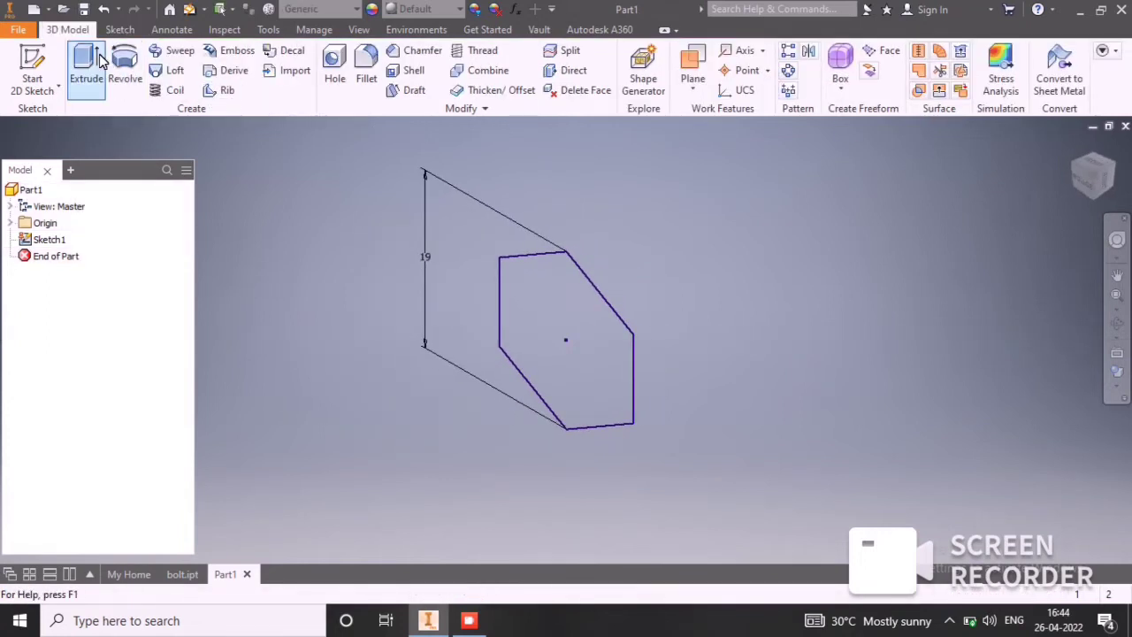
# Step: Extrude the hexagon profile 7.5 mm symmetrically about the sketch plane
pyautogui.click(88, 63)
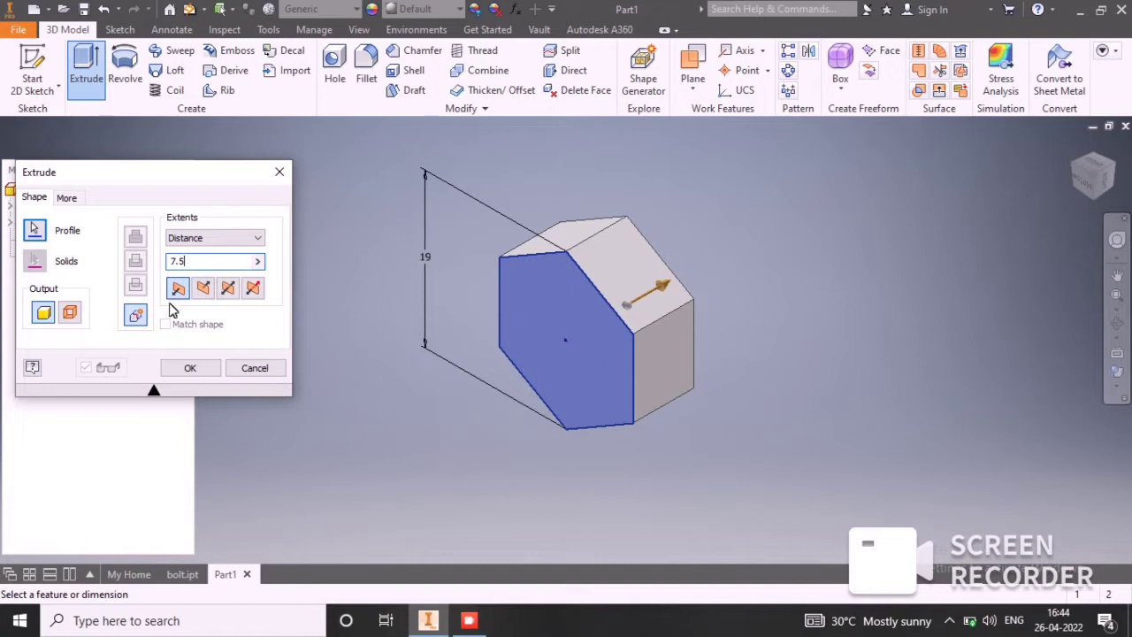
pyautogui.click(230, 290)
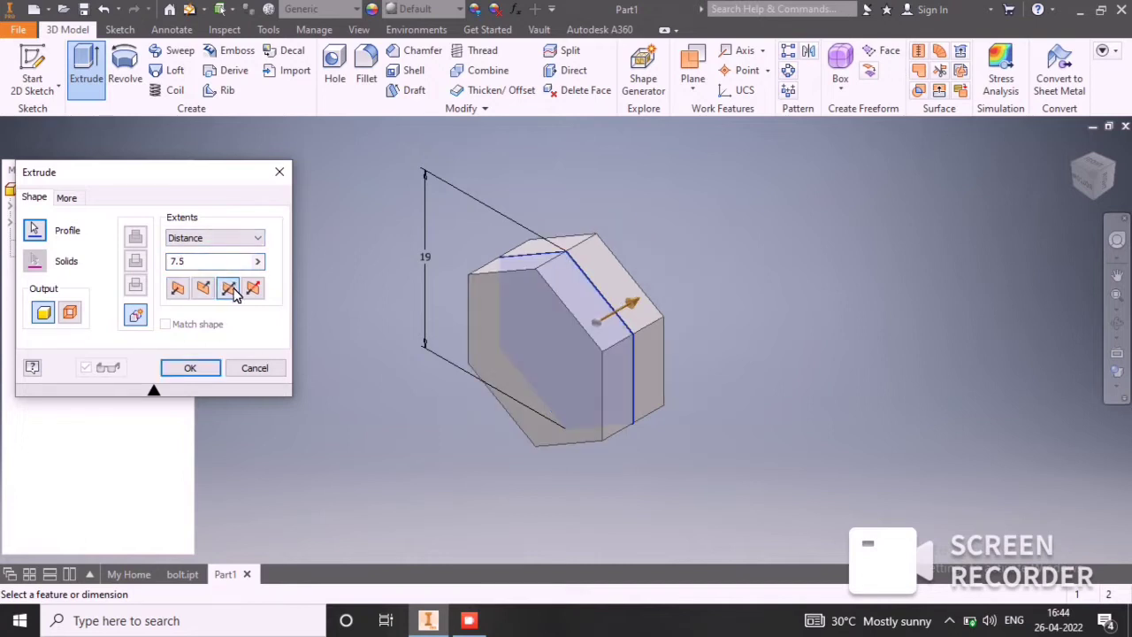
pyautogui.click(206, 370)
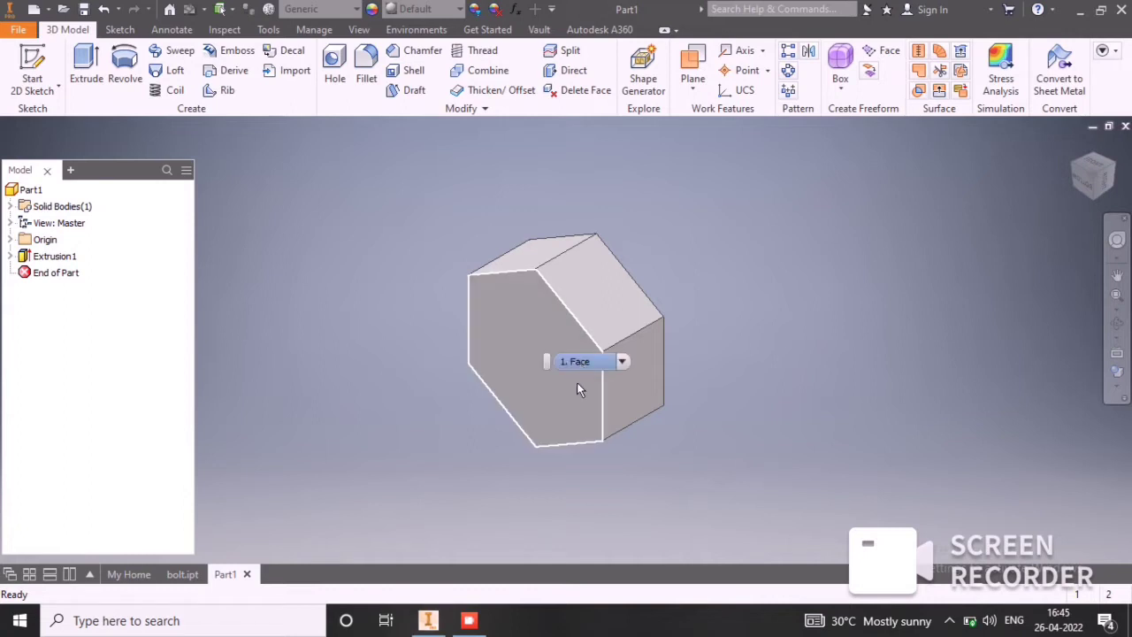
# Step: Start a sketch on the front hexagonal face and draw an origin-centred circle touching its sides, about 16.5 mm in diameter
pyautogui.click(528, 359)
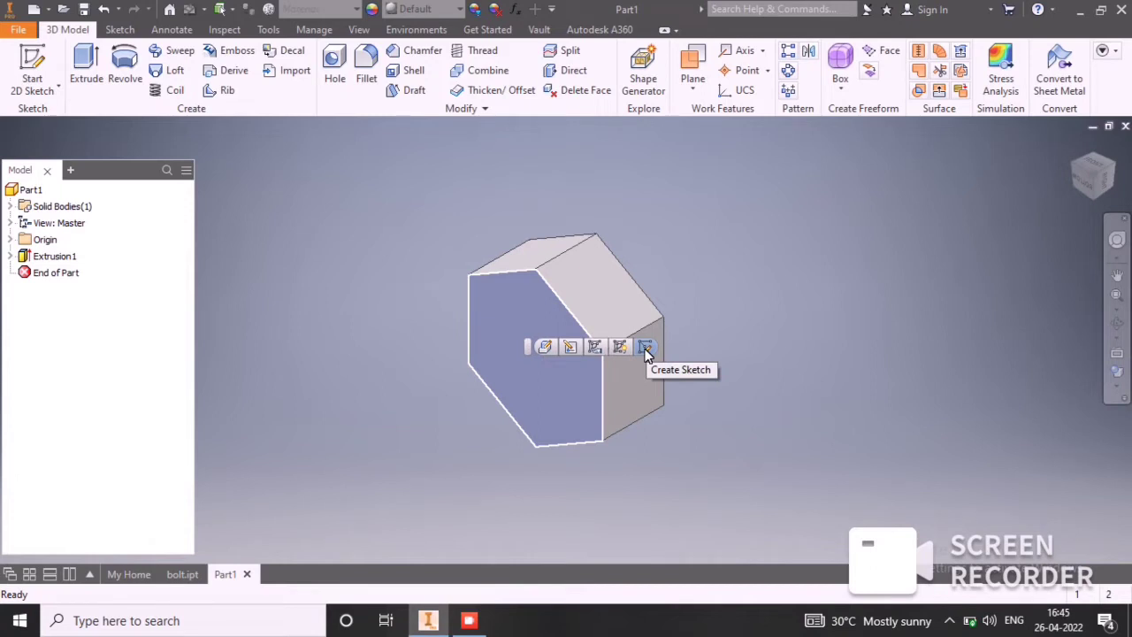
pyautogui.click(645, 348)
pyautogui.click(126, 64)
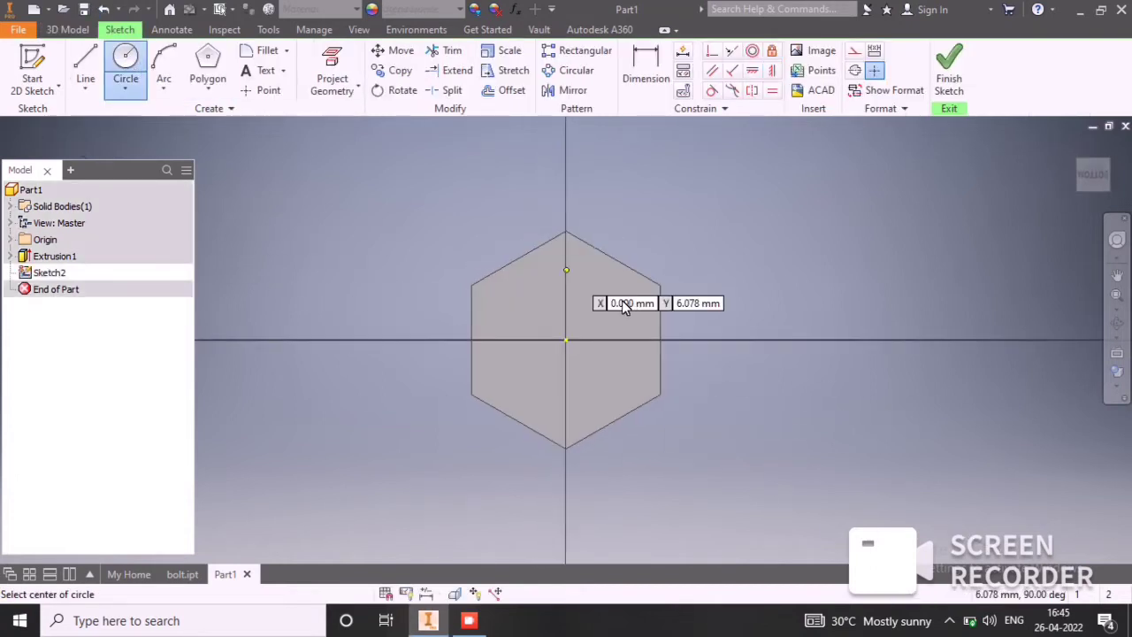
pyautogui.click(566, 340)
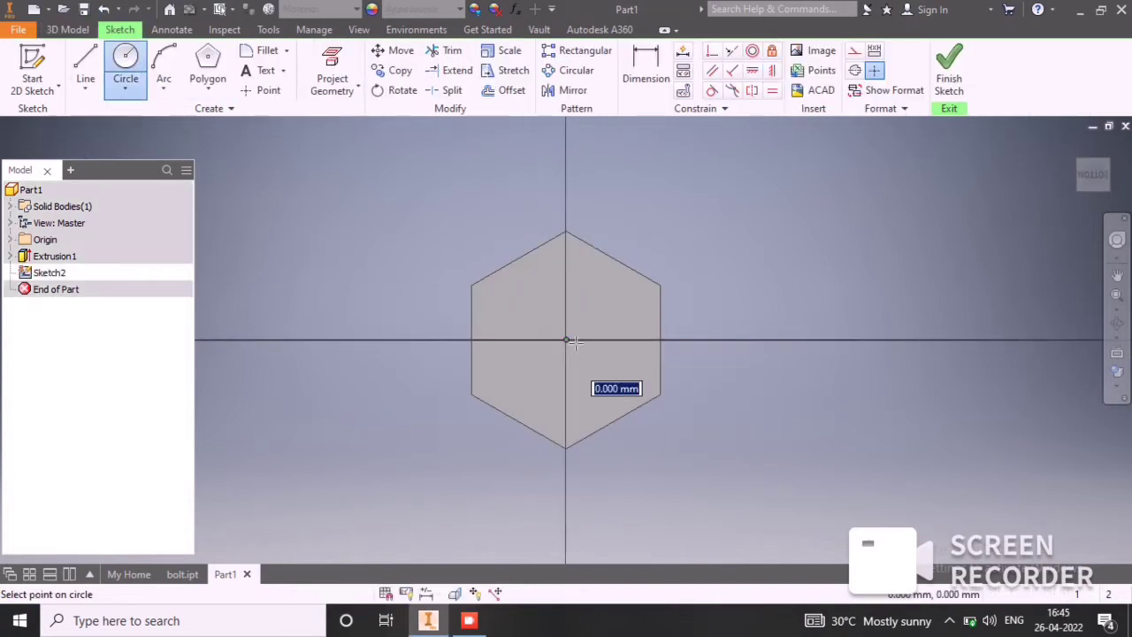
pyautogui.click(662, 340)
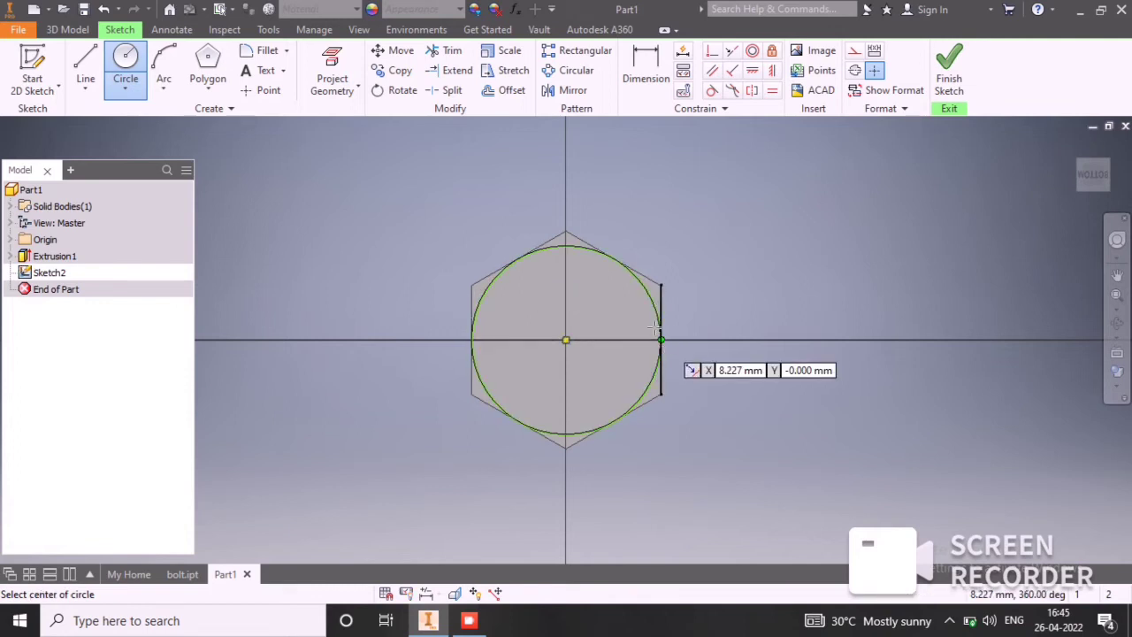
# Step: Dimension the circle's diameter, accepting the drawn value, and finish the sketch
pyautogui.click(646, 69)
pyautogui.click(651, 299)
pyautogui.click(695, 235)
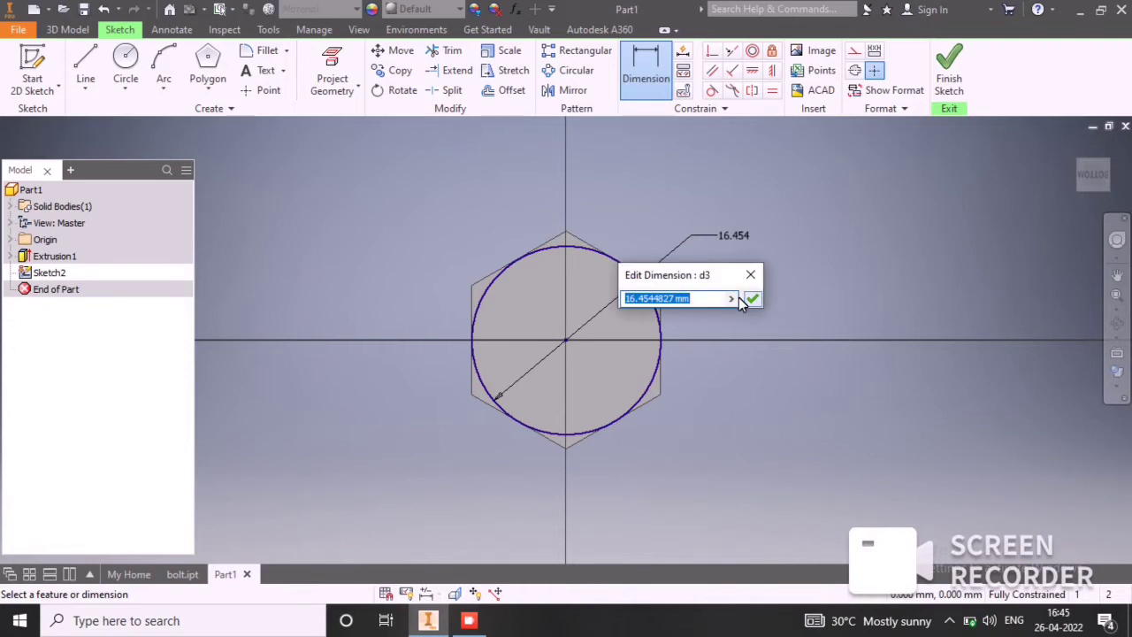
pyautogui.click(752, 299)
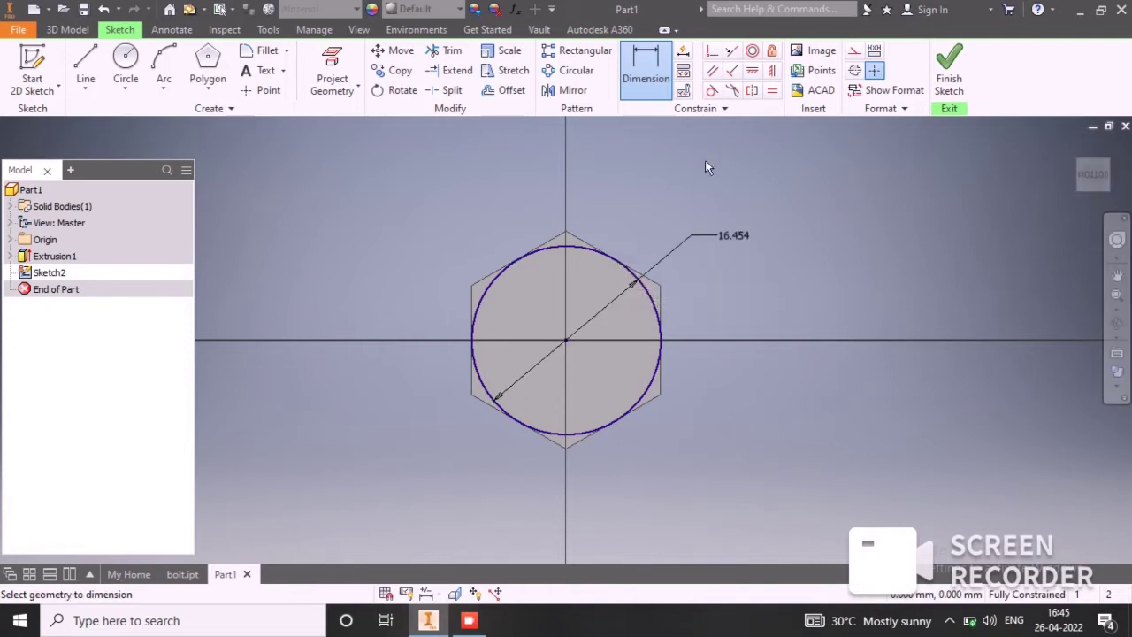
pyautogui.click(949, 66)
# Step: Extrude the circle 7.5 mm into the hexagonal body as an intersection with a 45 degree taper to chamfer its corners
pyautogui.click(86, 66)
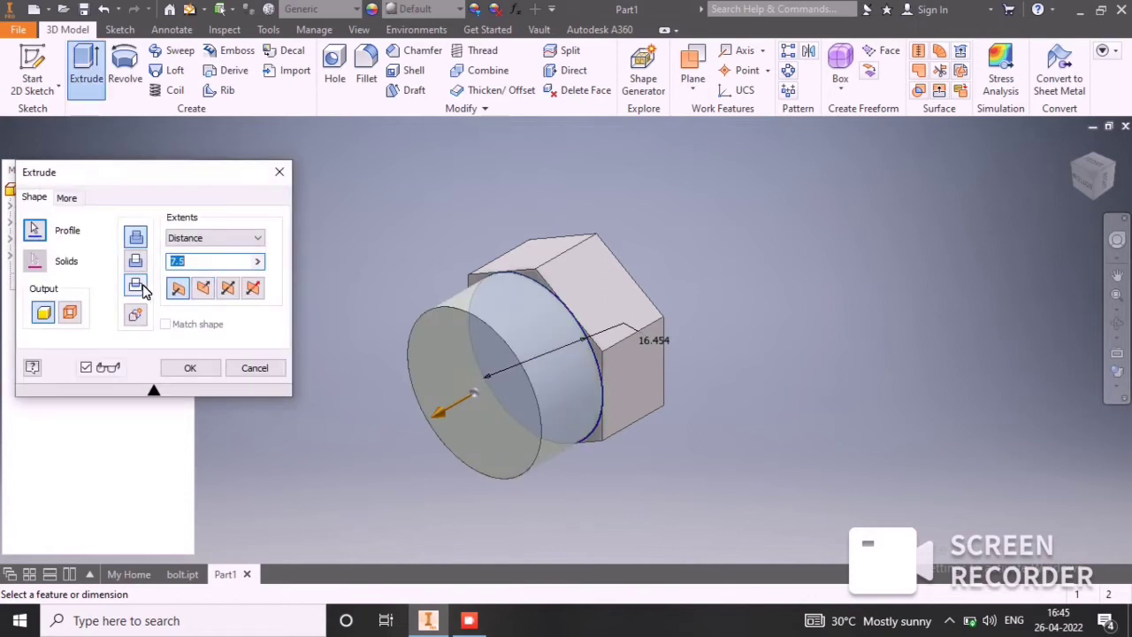
pyautogui.click(137, 287)
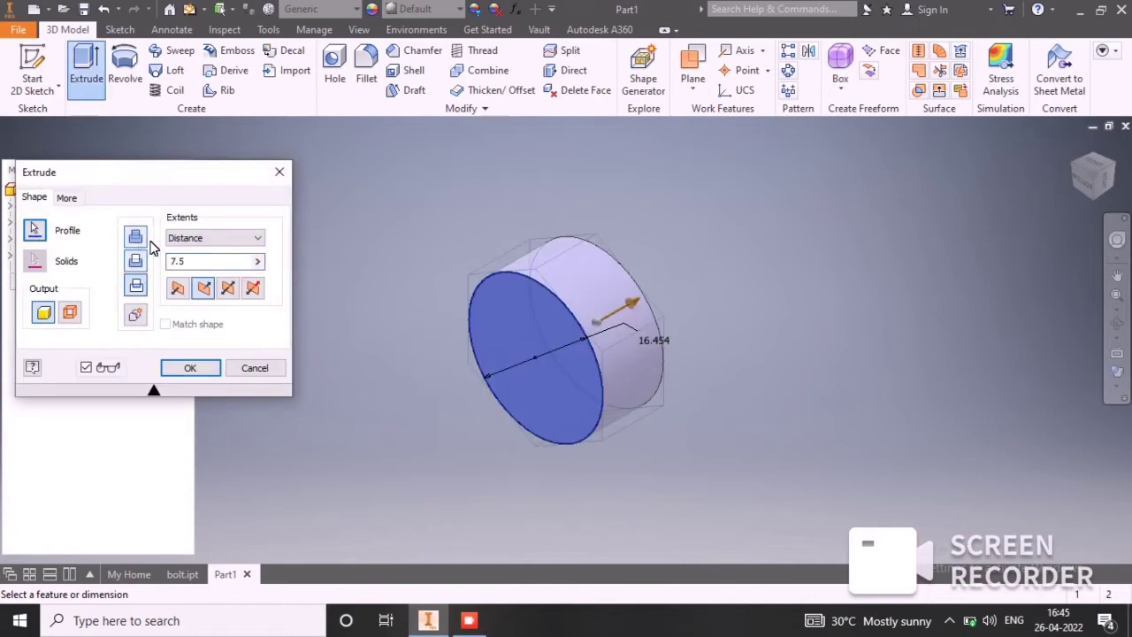
pyautogui.click(67, 198)
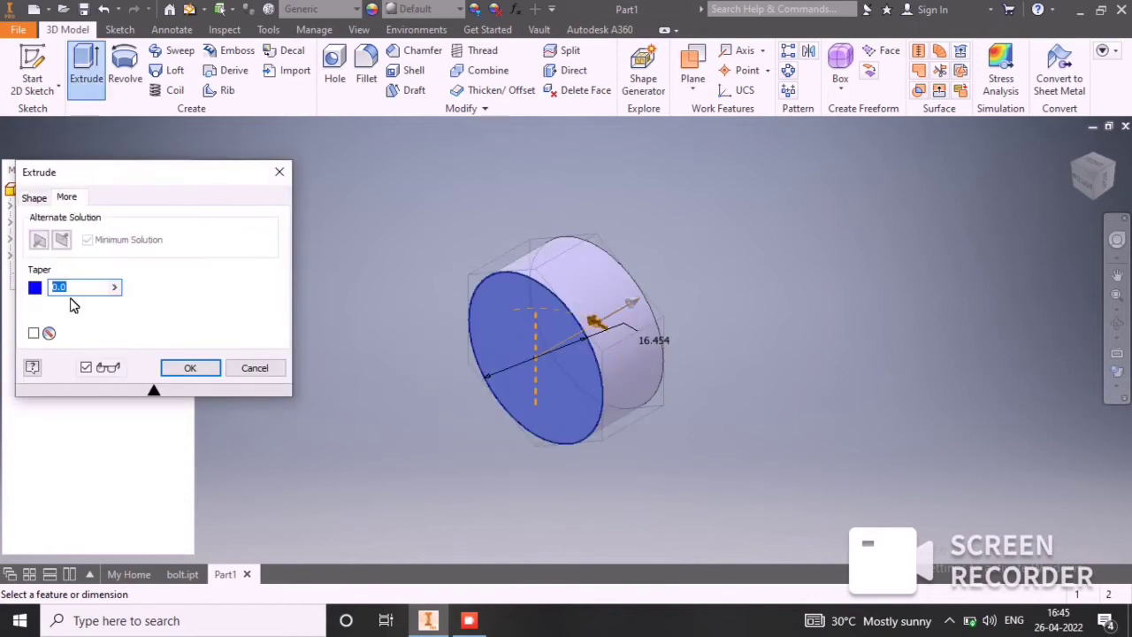
pyautogui.write('45')
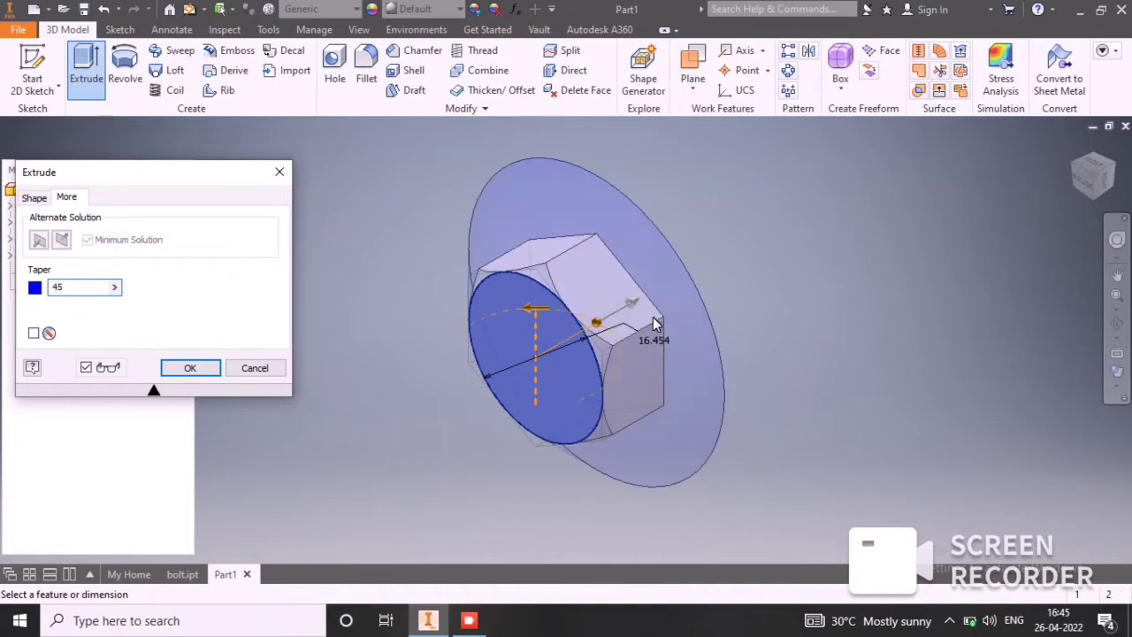
pyautogui.click(188, 368)
# Step: Apply the Gold appearance from the Inventor Material Library to the part
pyautogui.press('F4')
pyautogui.moveTo(598, 325); pyautogui.dragTo(667, 331)
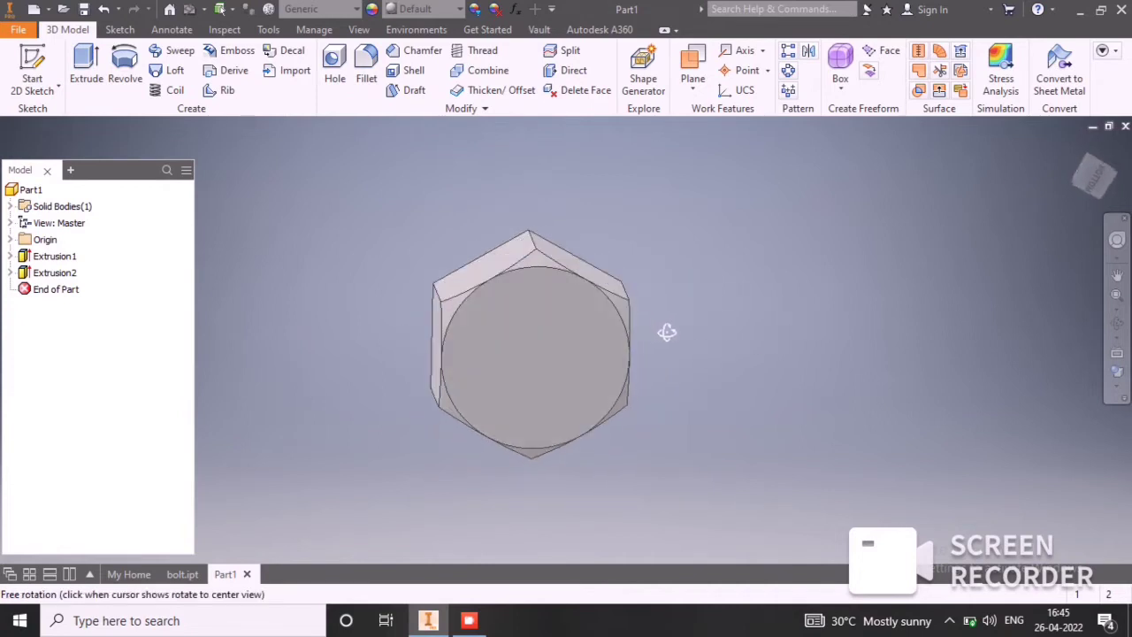
pyautogui.click(419, 11)
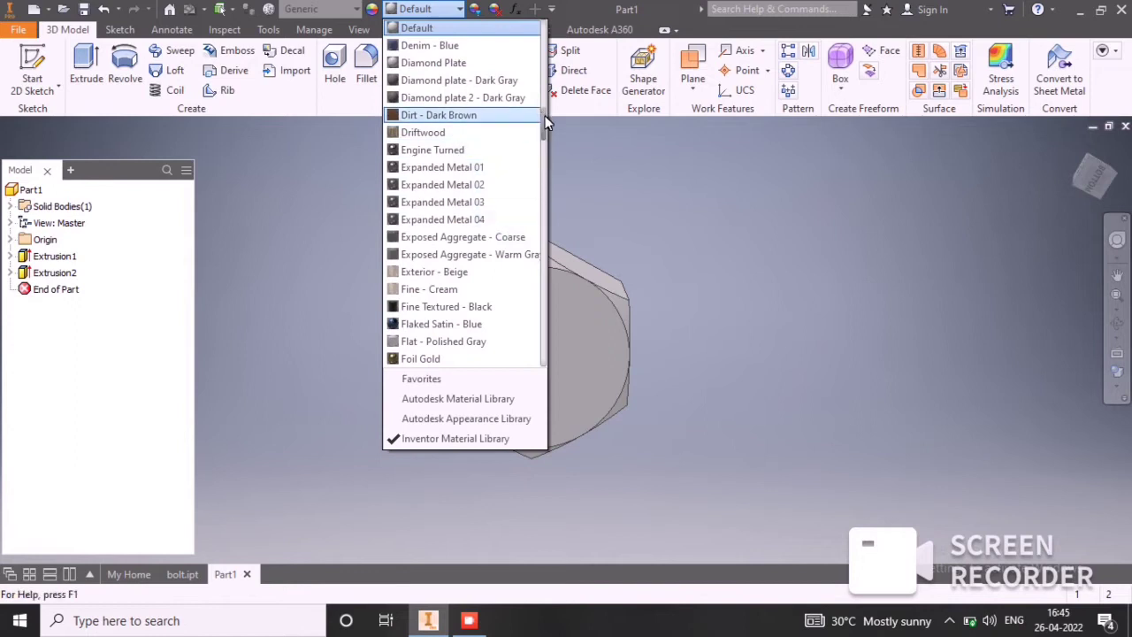
pyautogui.scroll(-1, 546, 133)
pyautogui.scroll(-9, 546, 150)
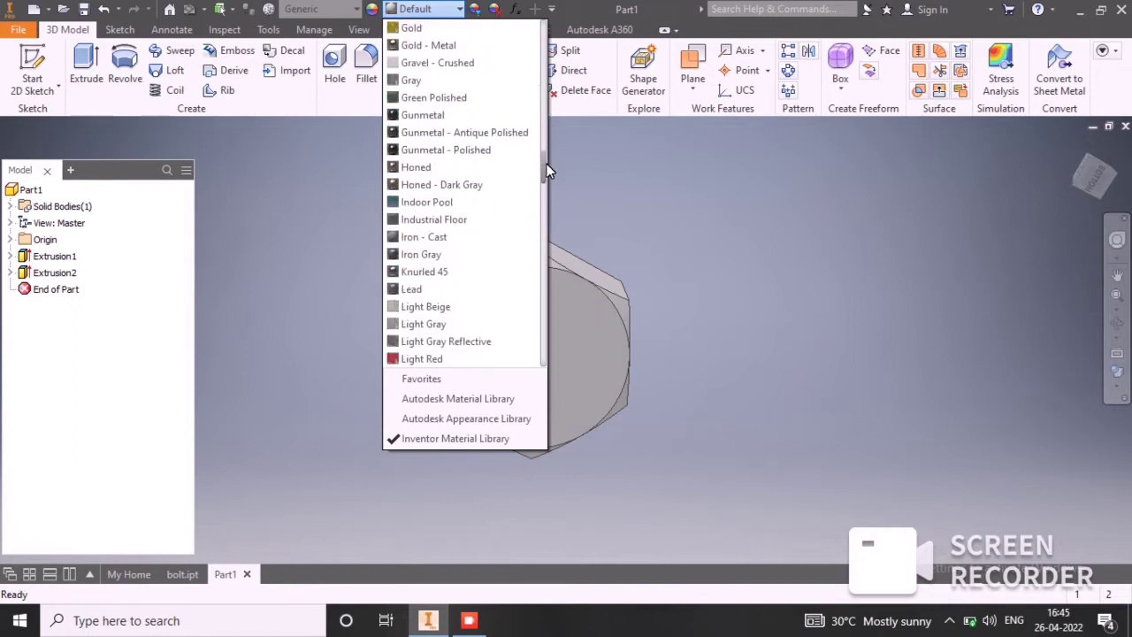
pyautogui.scroll(-1, 544, 168)
pyautogui.scroll(12, 530, 124)
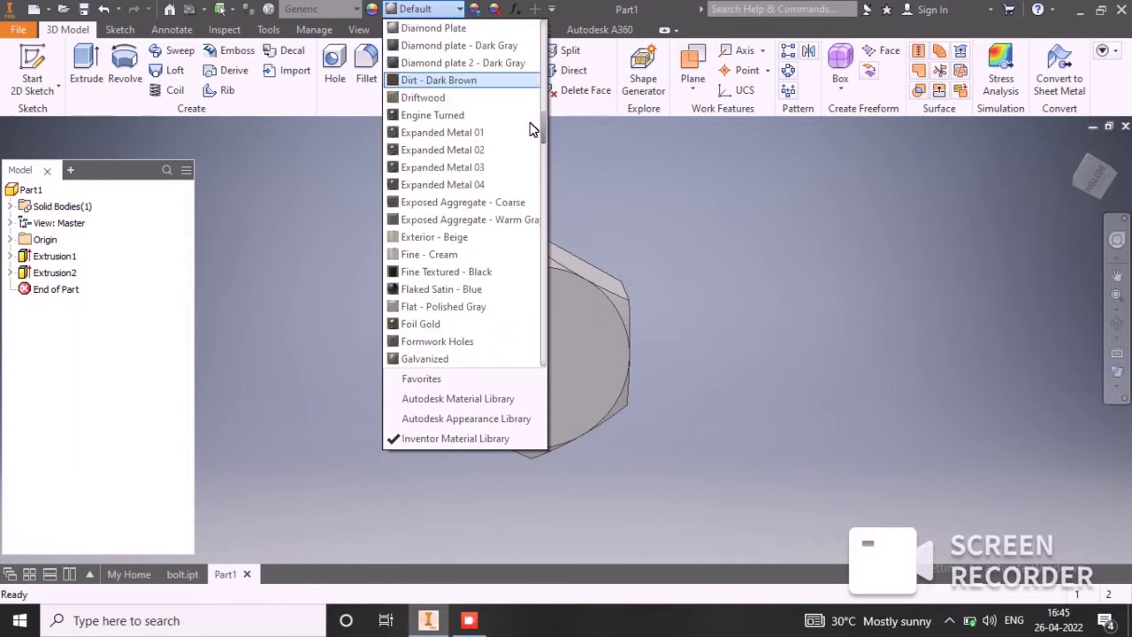
pyautogui.scroll(-8, 531, 124)
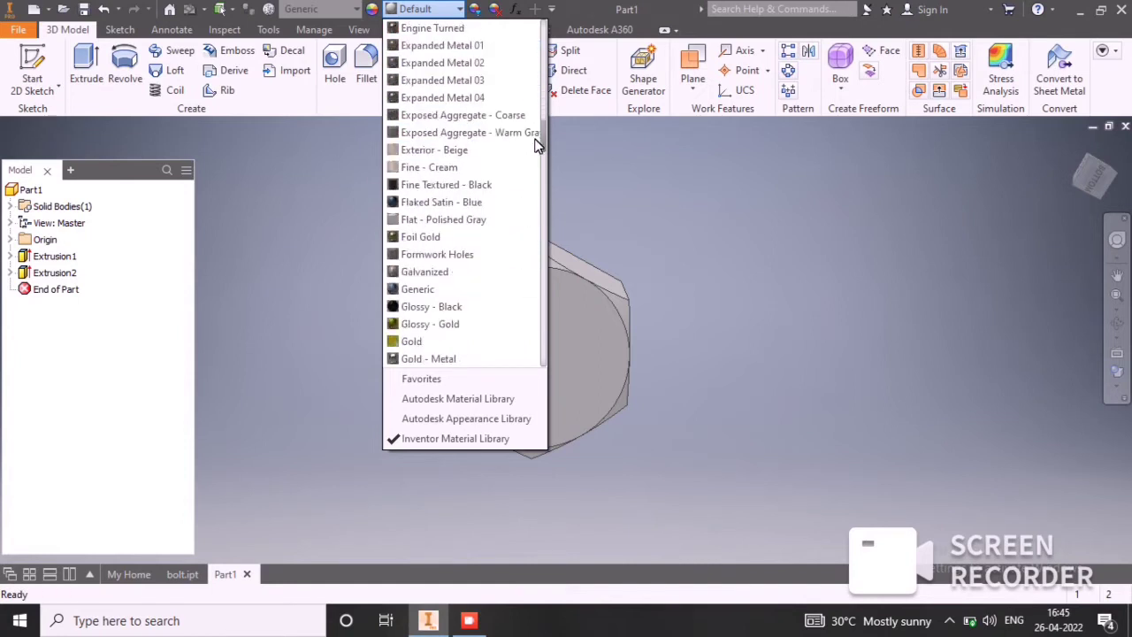
pyautogui.click(450, 185)
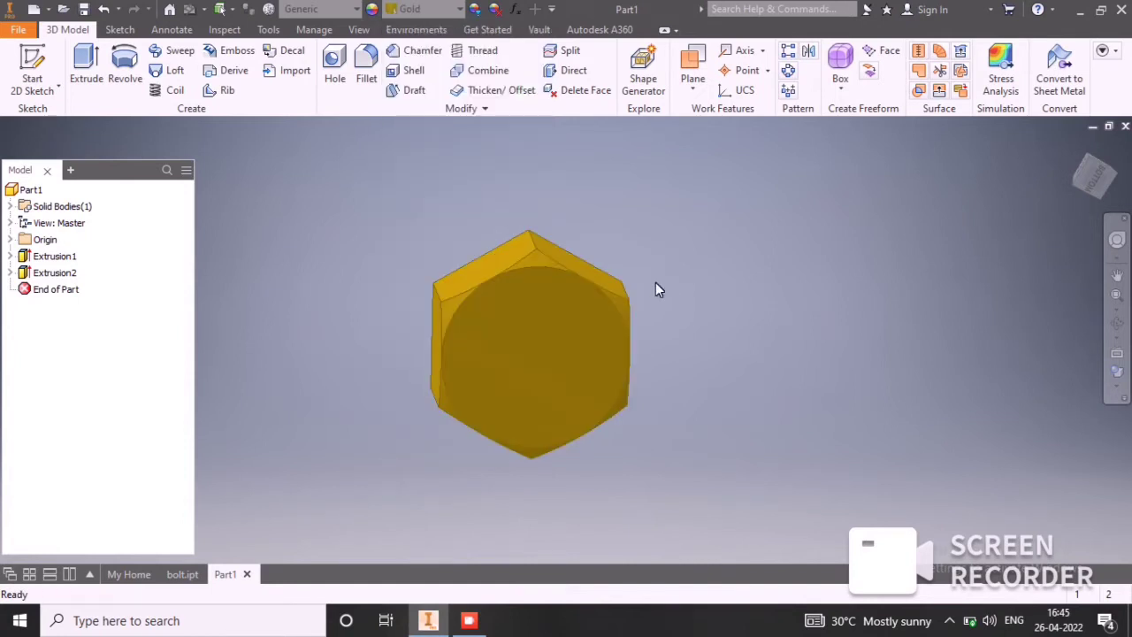
# Step: Sketch an origin-centred circle 11 mm in diameter on the unchamfered hexagonal face of the head and finish the sketch
pyautogui.keyDown('shift'); pyautogui.moveTo(710, 360); pyautogui.dragTo(576, 331, button='middle'); pyautogui.keyUp('shift')
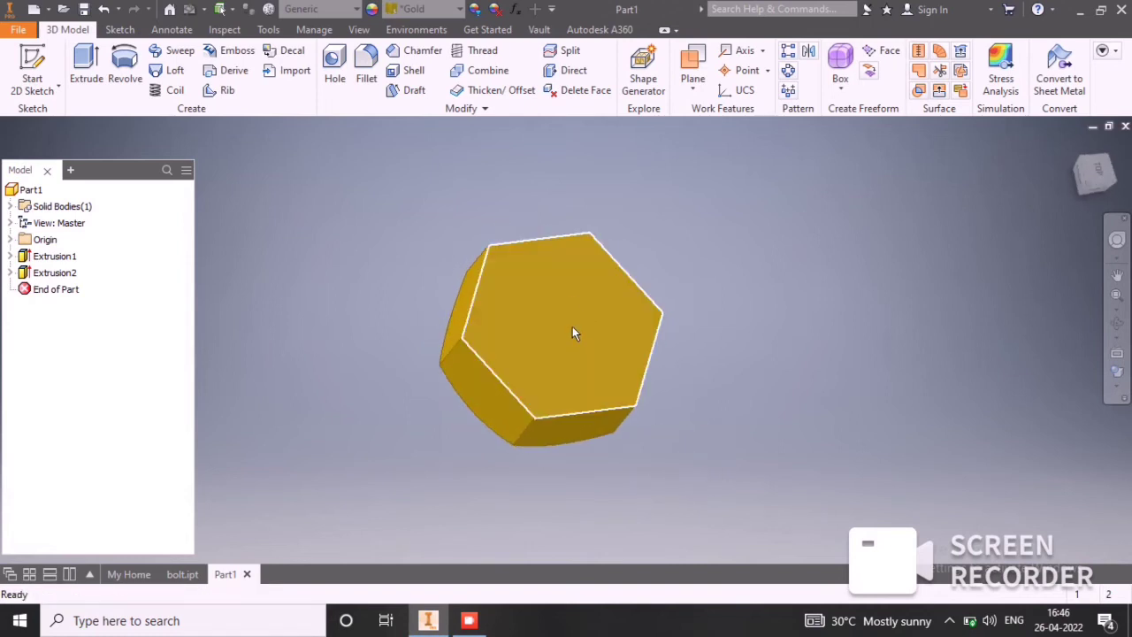
pyautogui.click(573, 327)
pyautogui.click(693, 314)
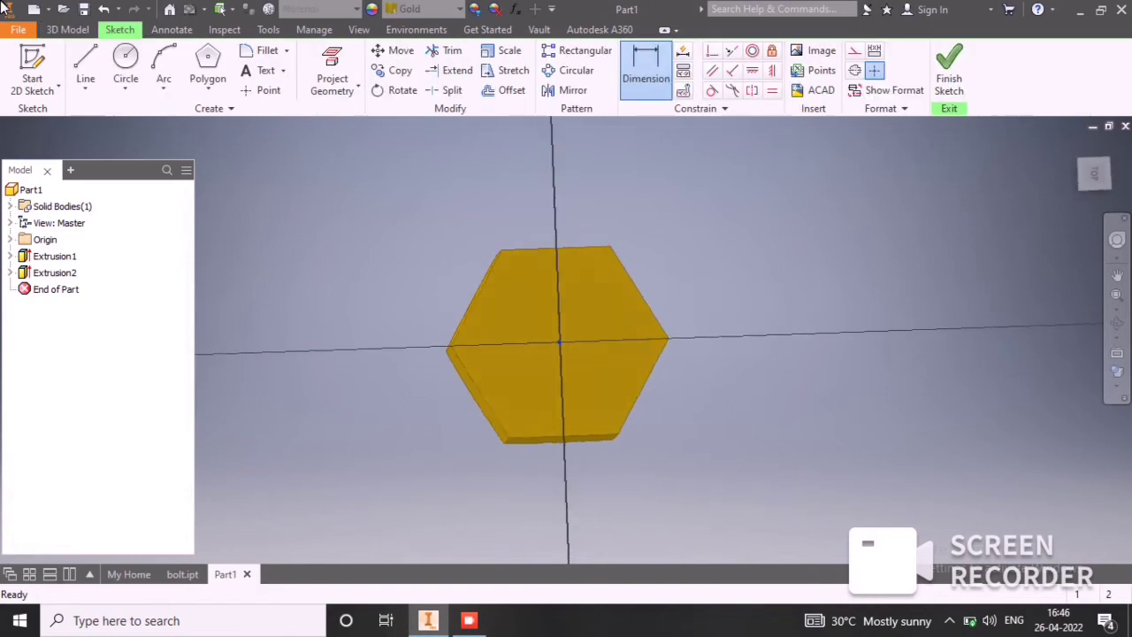
pyautogui.click(127, 61)
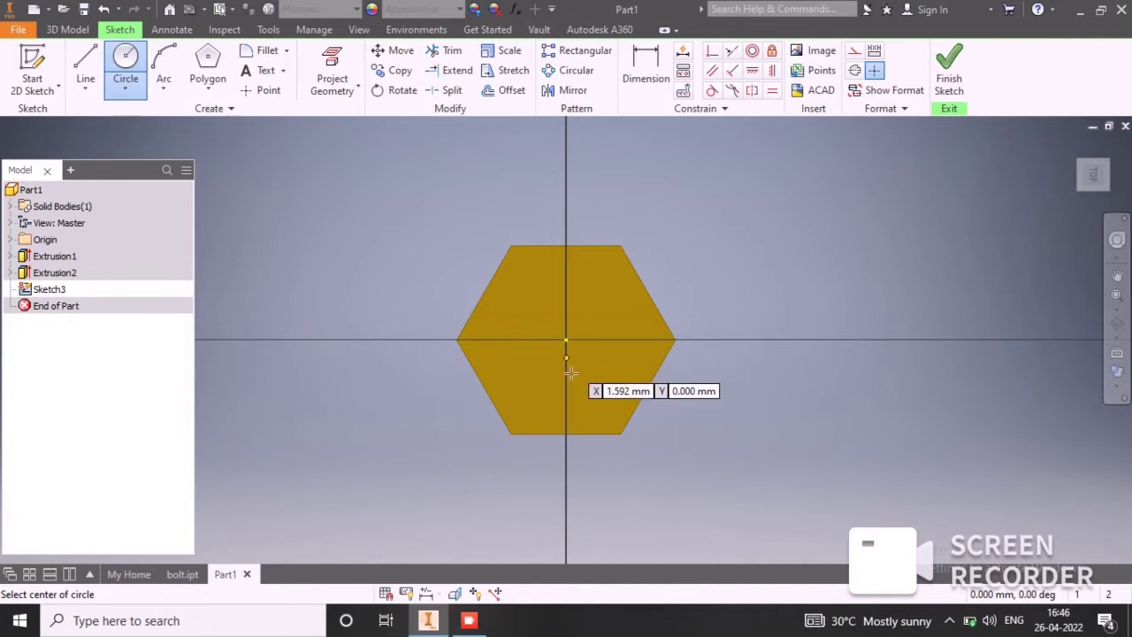
pyautogui.click(567, 342)
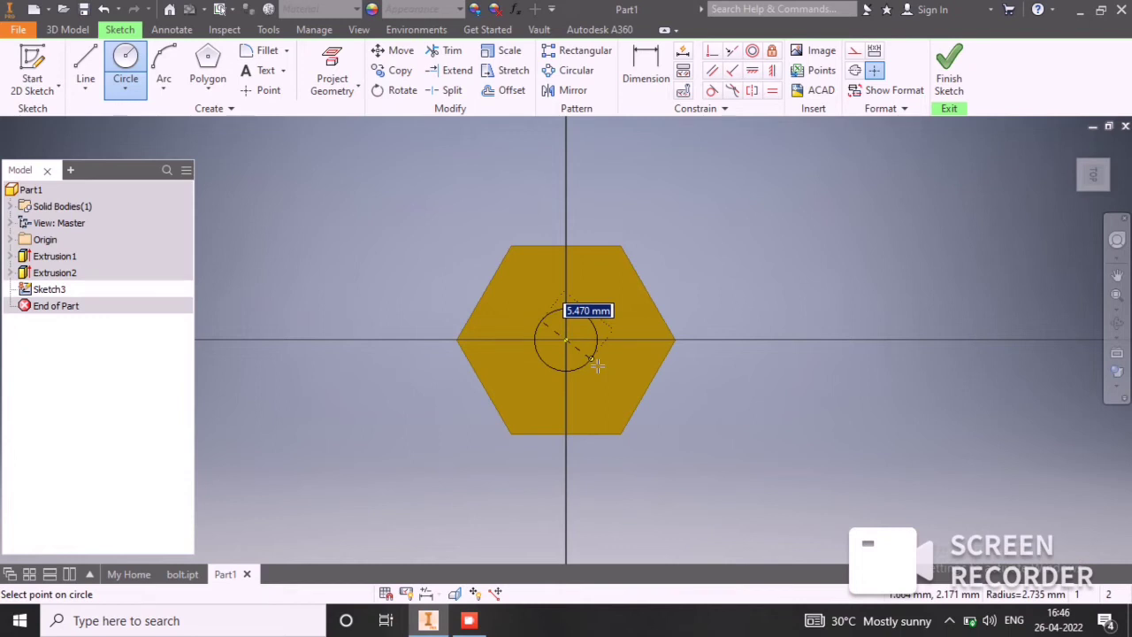
pyautogui.write('11')
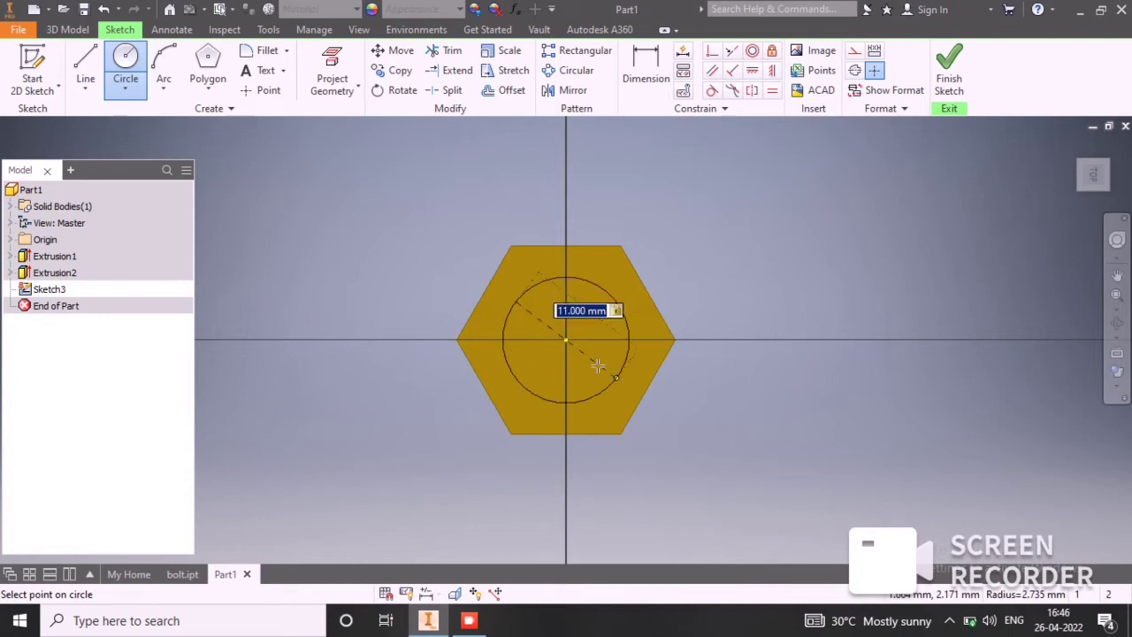
pyautogui.press('Return')
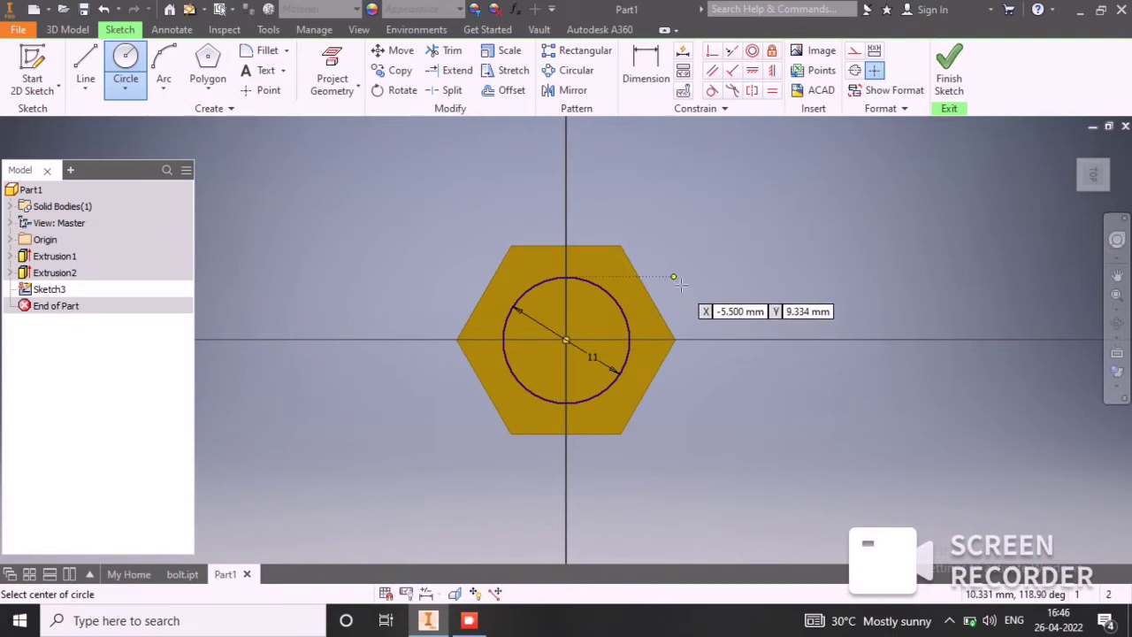
pyautogui.click(960, 75)
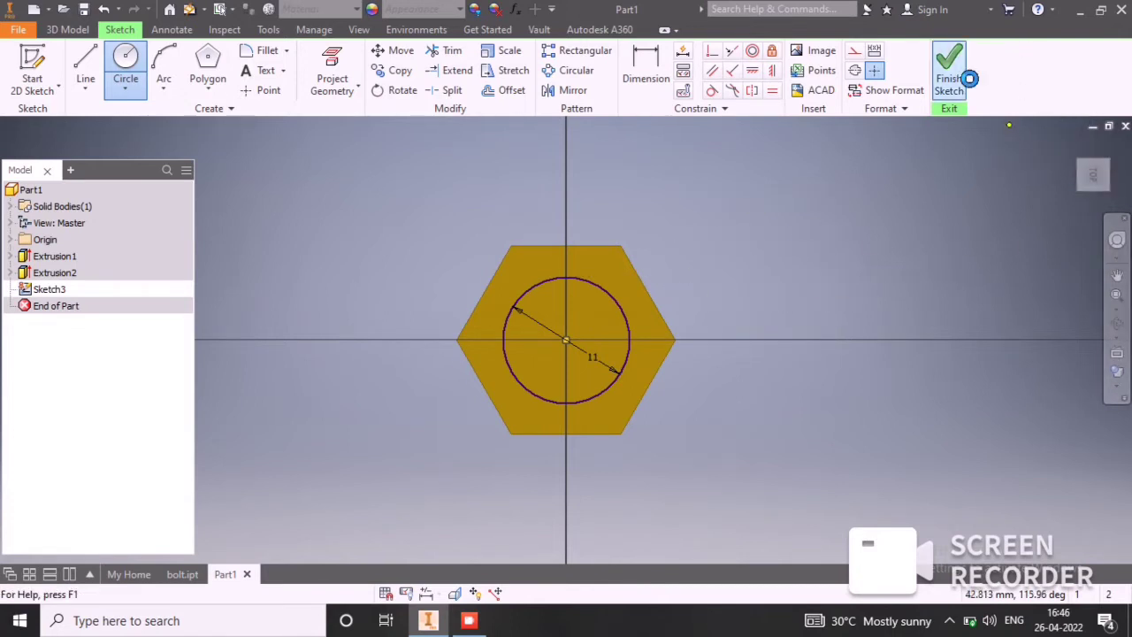
# Step: Extrude the 11 mm circle 40 mm outward from the hexagonal head to form the bolt shank
pyautogui.click(90, 55)
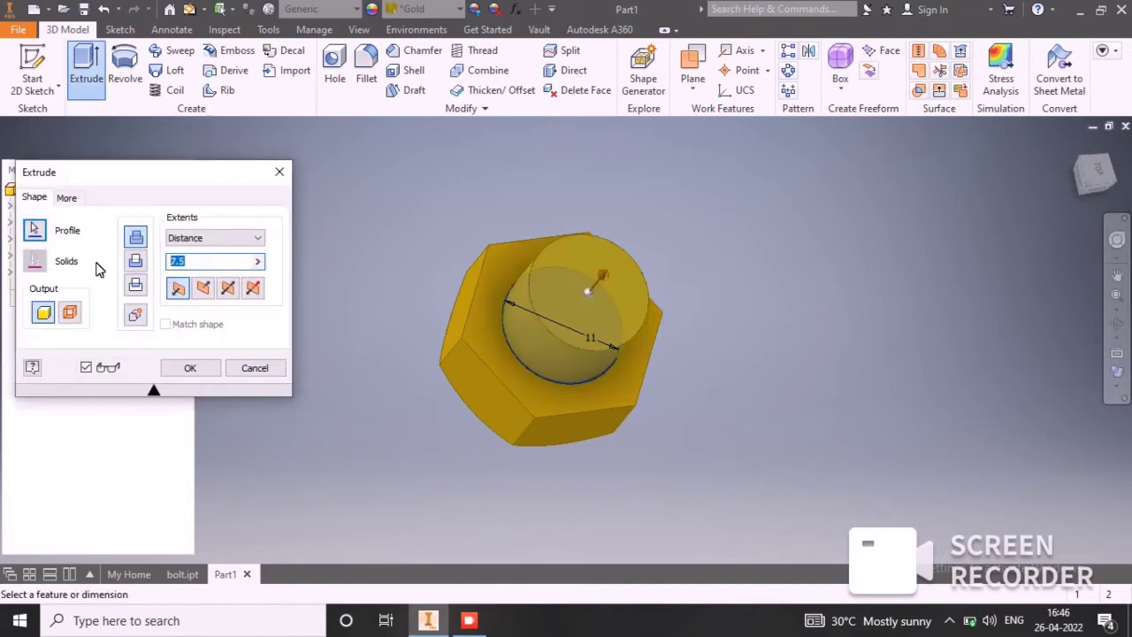
pyautogui.write('40')
pyautogui.press('Return')
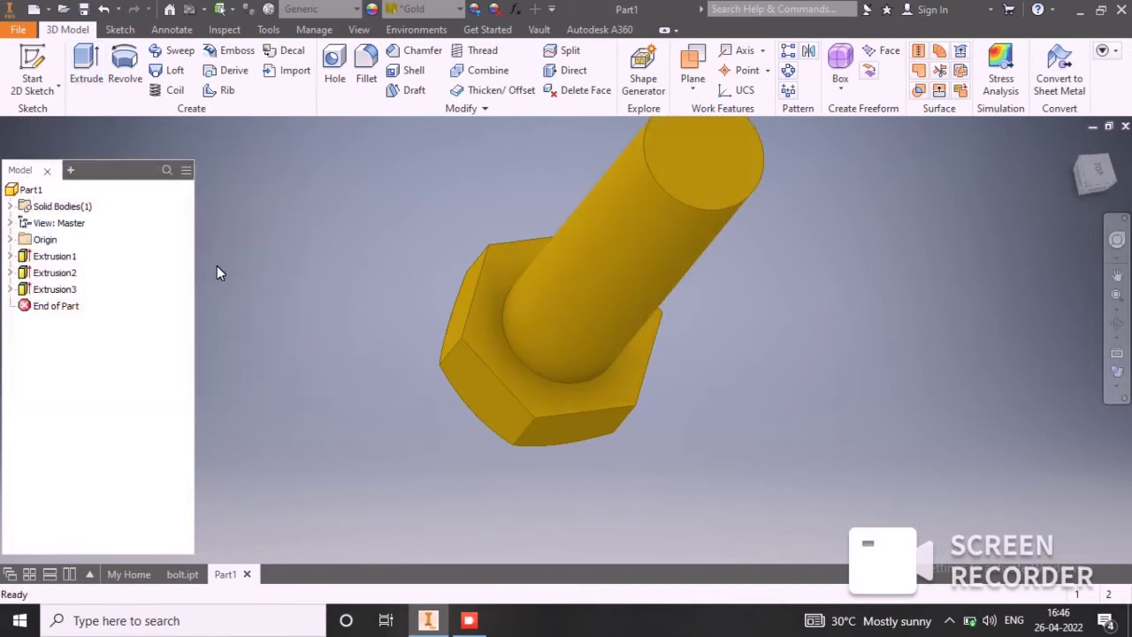
# Step: Chamfer the circular edge at the free end of the shank with a distance of 1 mm
pyautogui.keyDown('shift'); pyautogui.moveTo(669, 287); pyautogui.dragTo(806, 309, button='middle'); pyautogui.keyUp('shift')
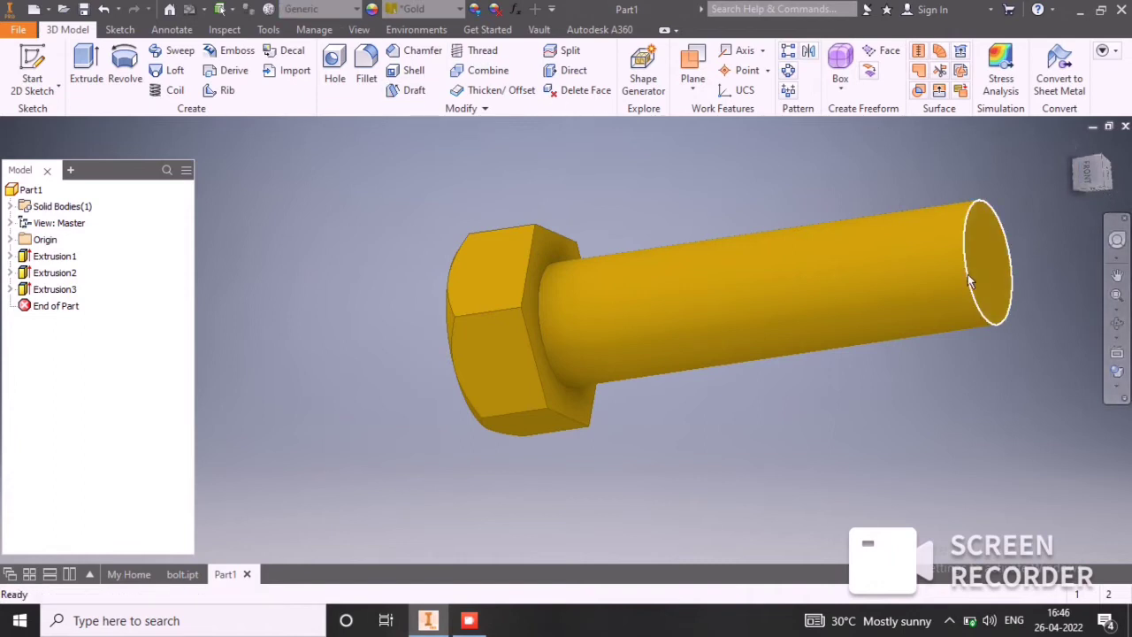
pyautogui.scroll(-4, 956, 276)
pyautogui.moveTo(775, 345); pyautogui.dragTo(515, 376, button='middle')
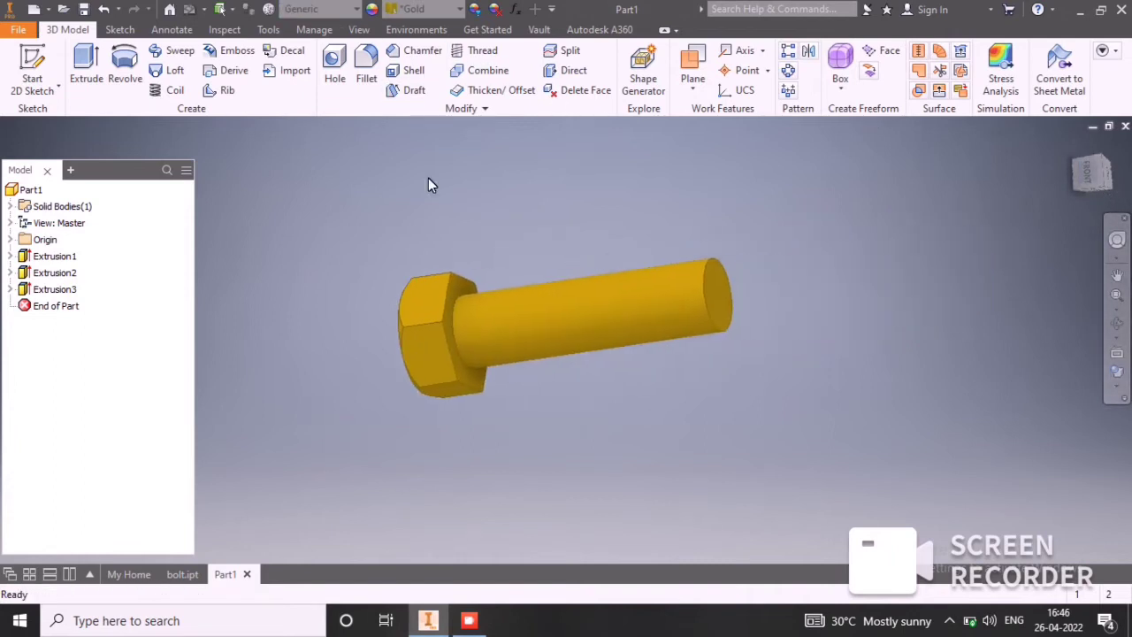
pyautogui.click(708, 303)
pyautogui.click(706, 299)
pyautogui.click(753, 287)
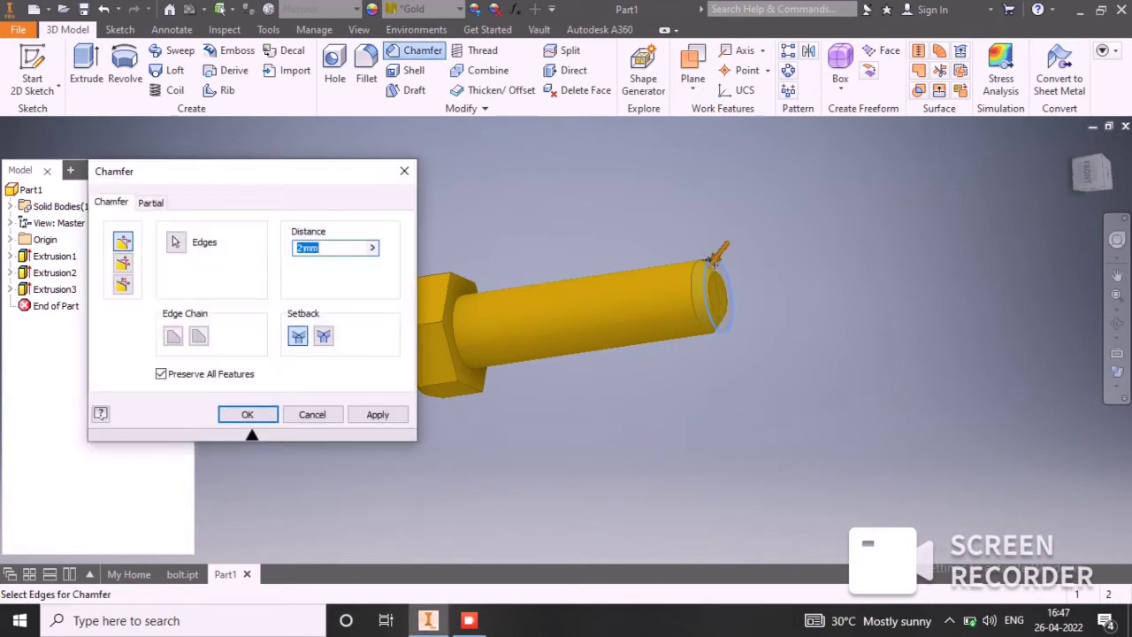
pyautogui.write('4')
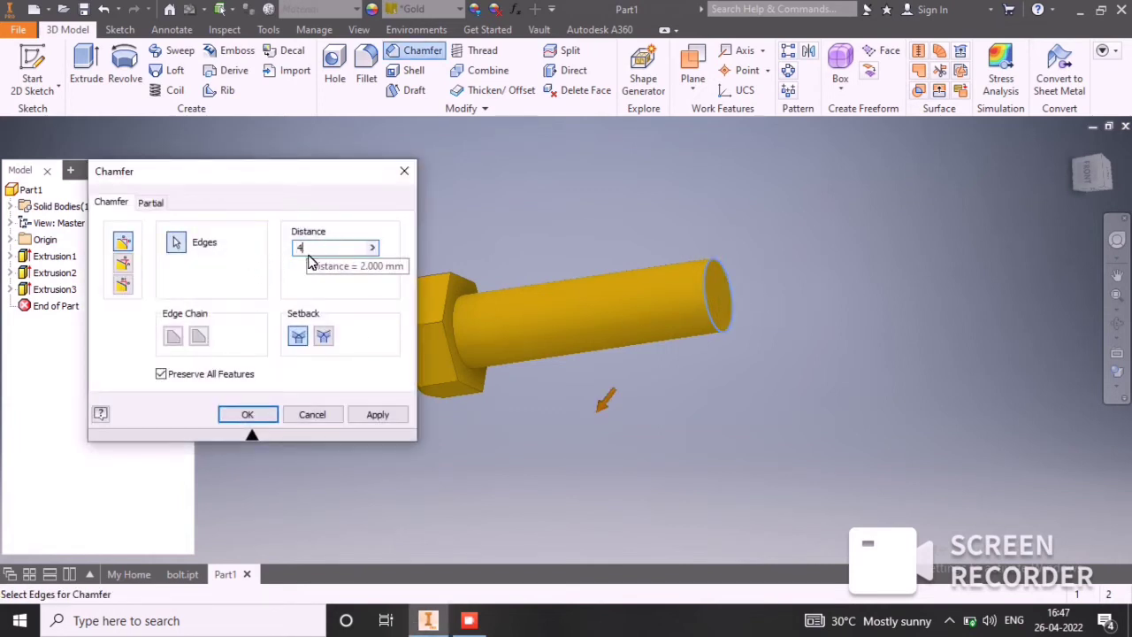
pyautogui.press('BackSpace')
pyautogui.write('1')
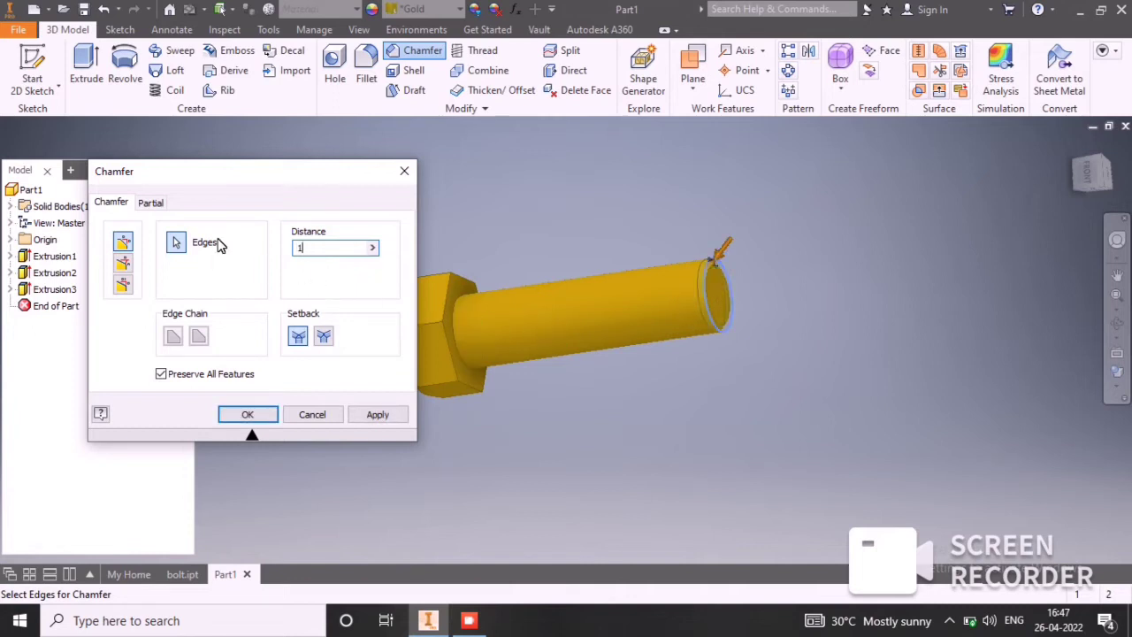
pyautogui.click(398, 419)
pyautogui.click(309, 421)
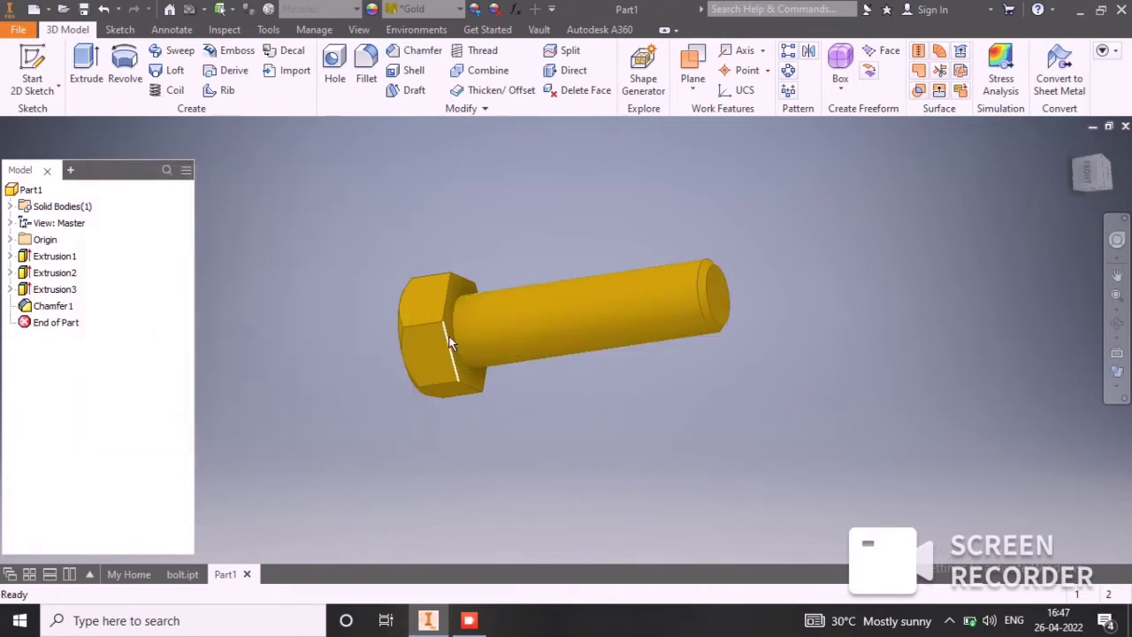
# Step: Fillet the edge where the shank meets the hexagonal head with a 1 mm radius
pyautogui.click(457, 340)
pyautogui.click(491, 322)
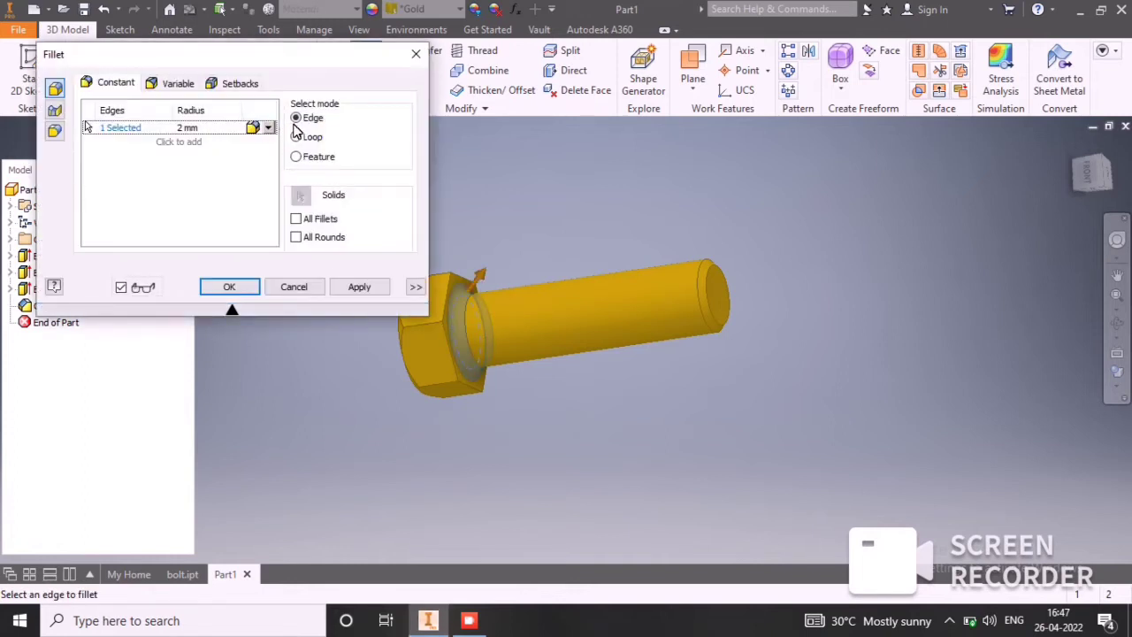
pyautogui.click(188, 130)
pyautogui.write('1')
pyautogui.click(353, 285)
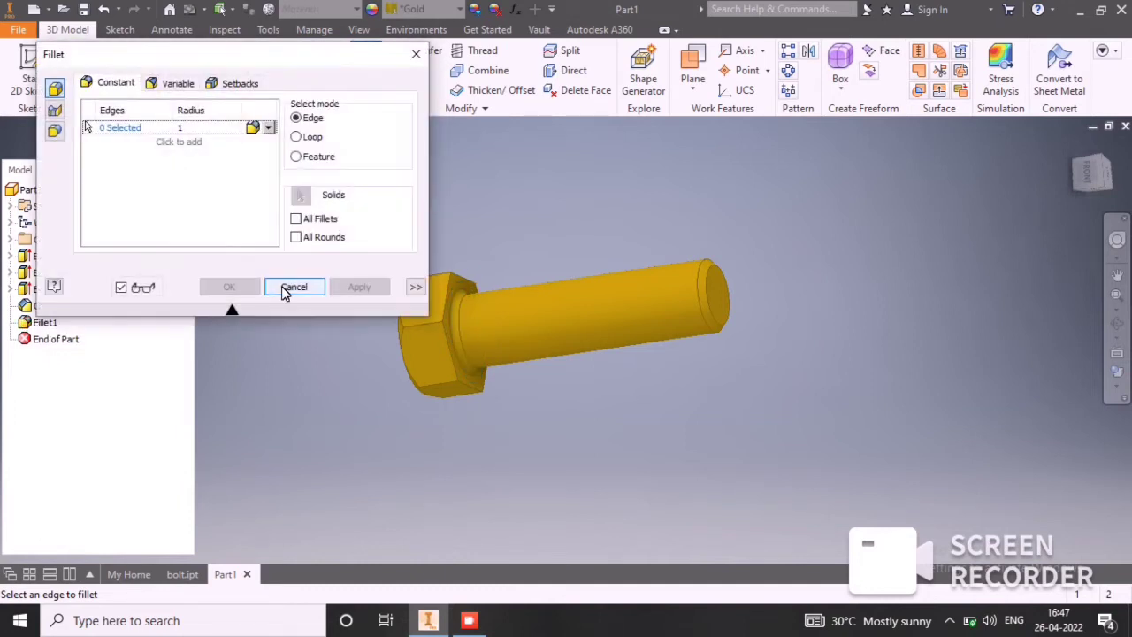
pyautogui.click(293, 287)
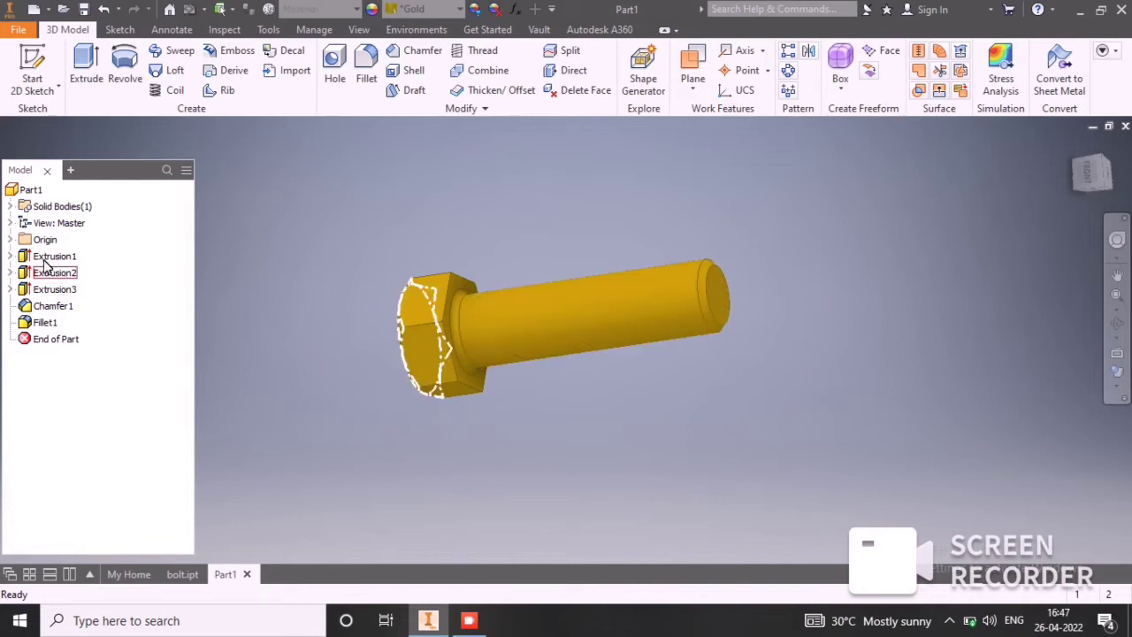
# Step: Start a new sketch on the origin's YZ plane through the bolt's axis
pyautogui.click(10, 240)
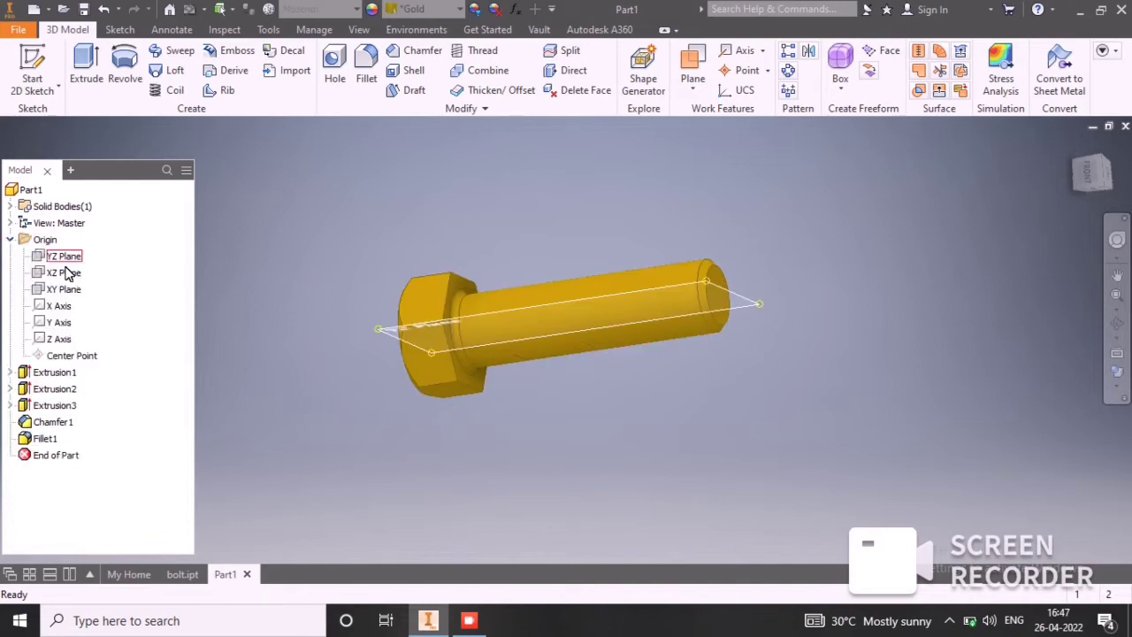
pyautogui.click(67, 273)
pyautogui.click(67, 256)
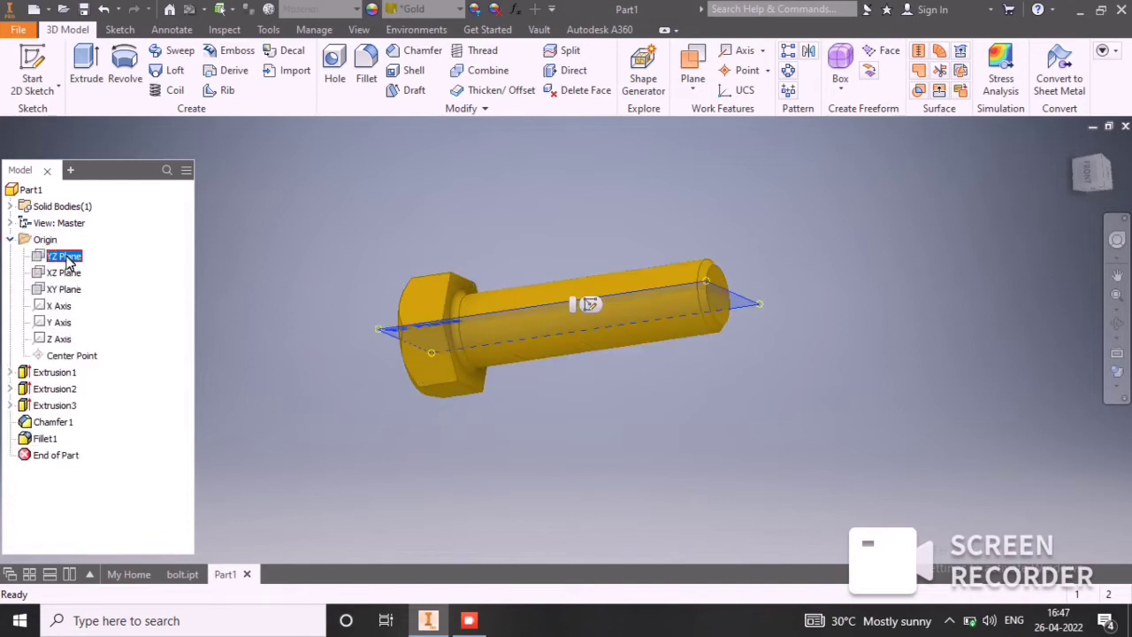
pyautogui.click(590, 306)
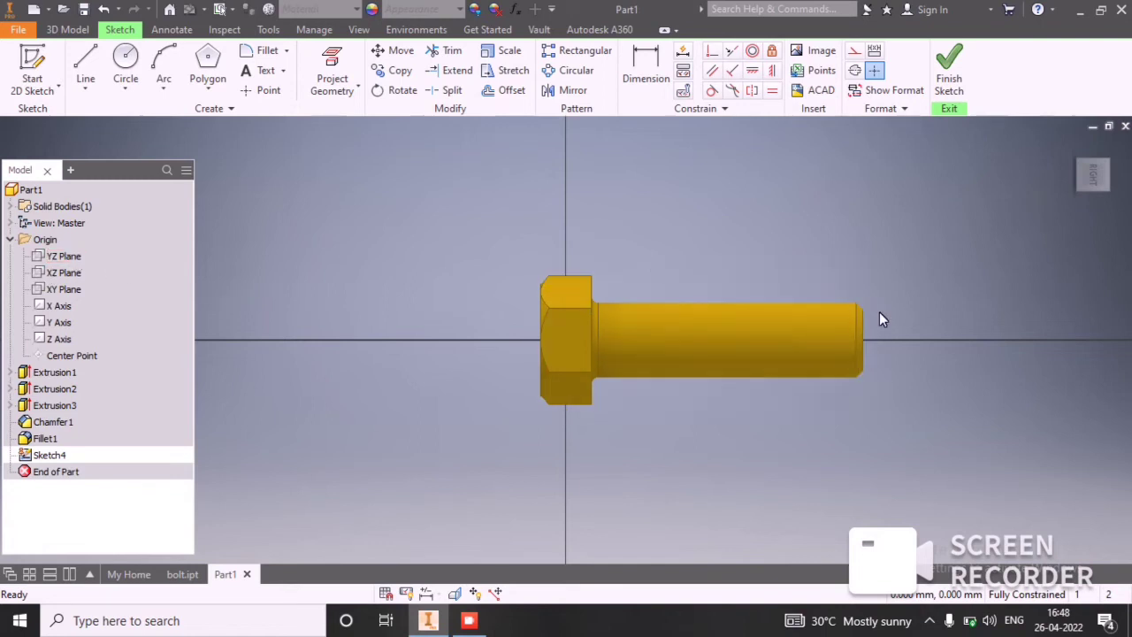
# Step: Draw a downward-pointing triangle about 8 mm wide beyond the shank's free end, with a line from its top side's midpoint to the apex
pyautogui.click(97, 60)
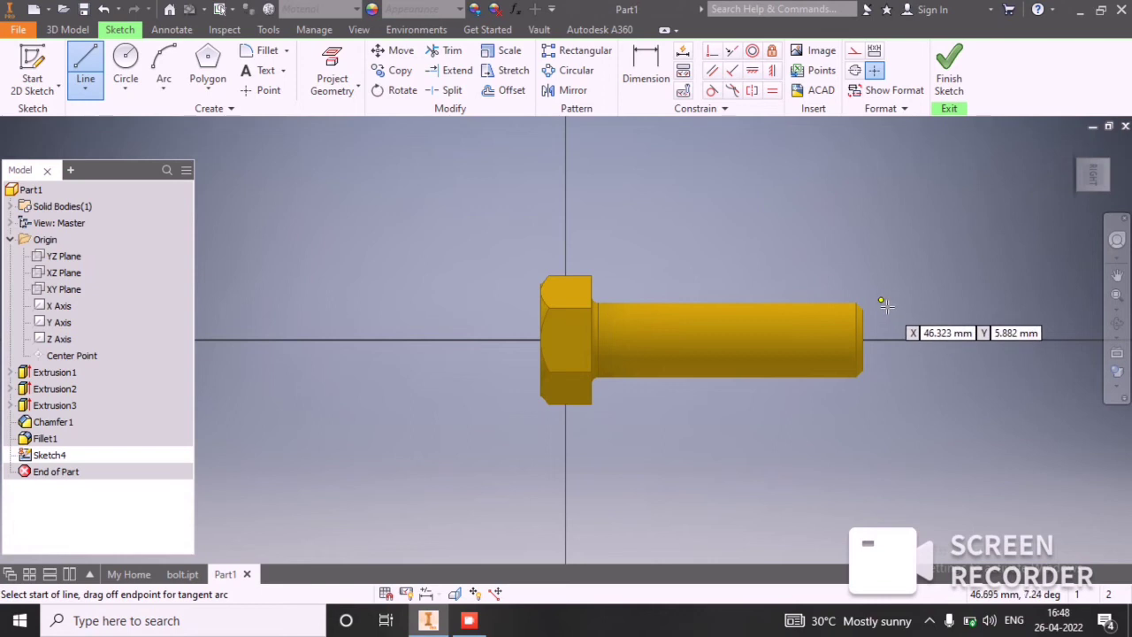
pyautogui.click(933, 301)
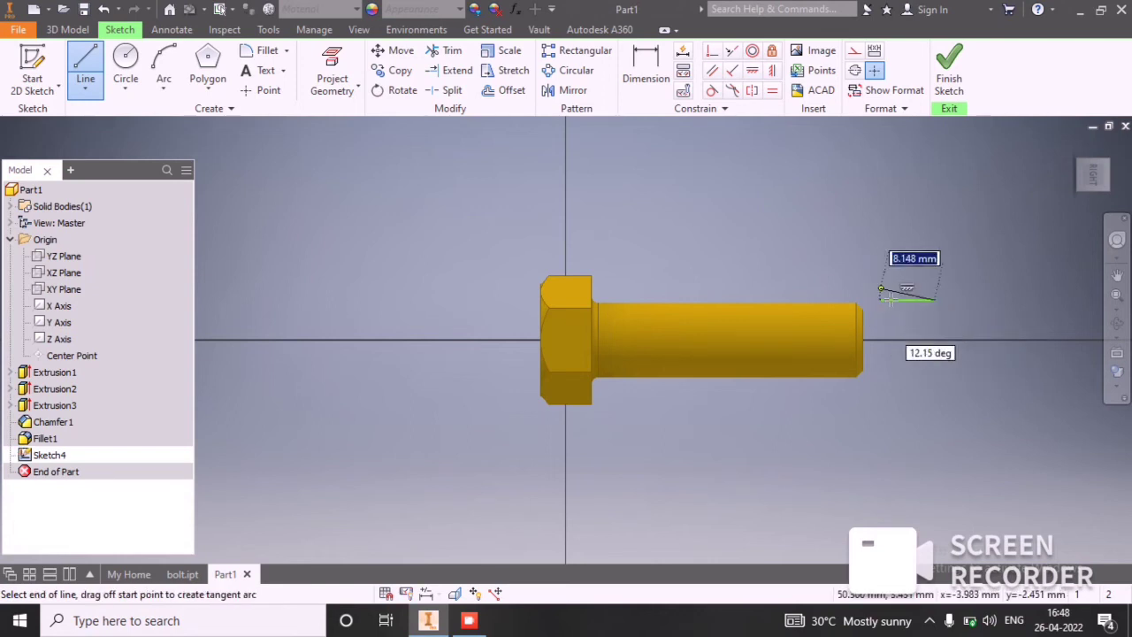
pyautogui.scroll(1, 920, 341)
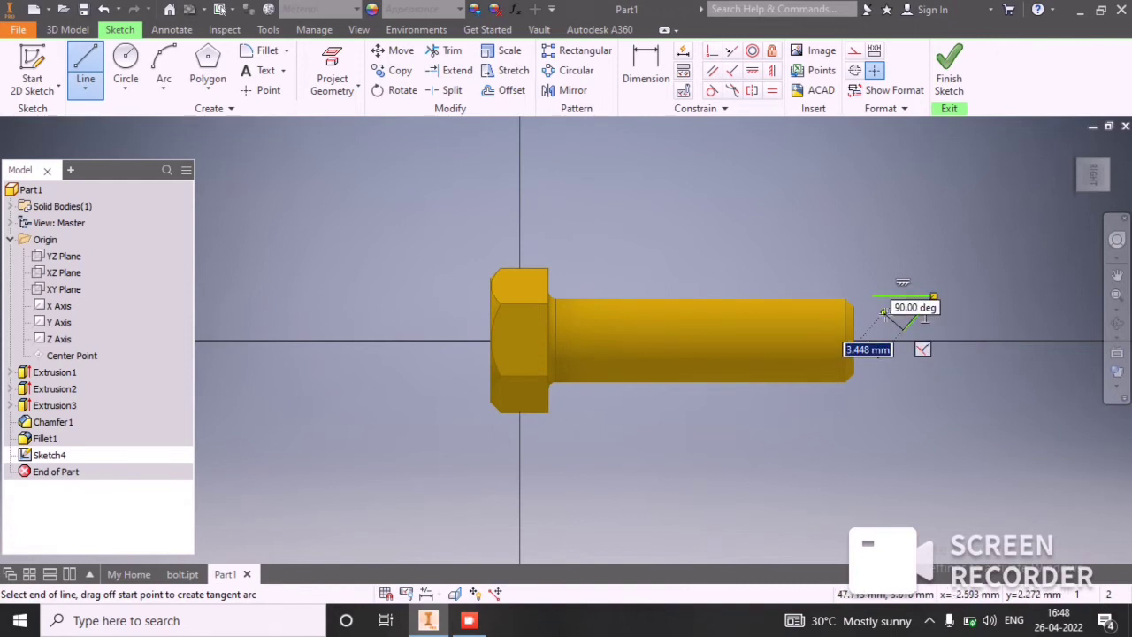
pyautogui.doubleClick(904, 331)
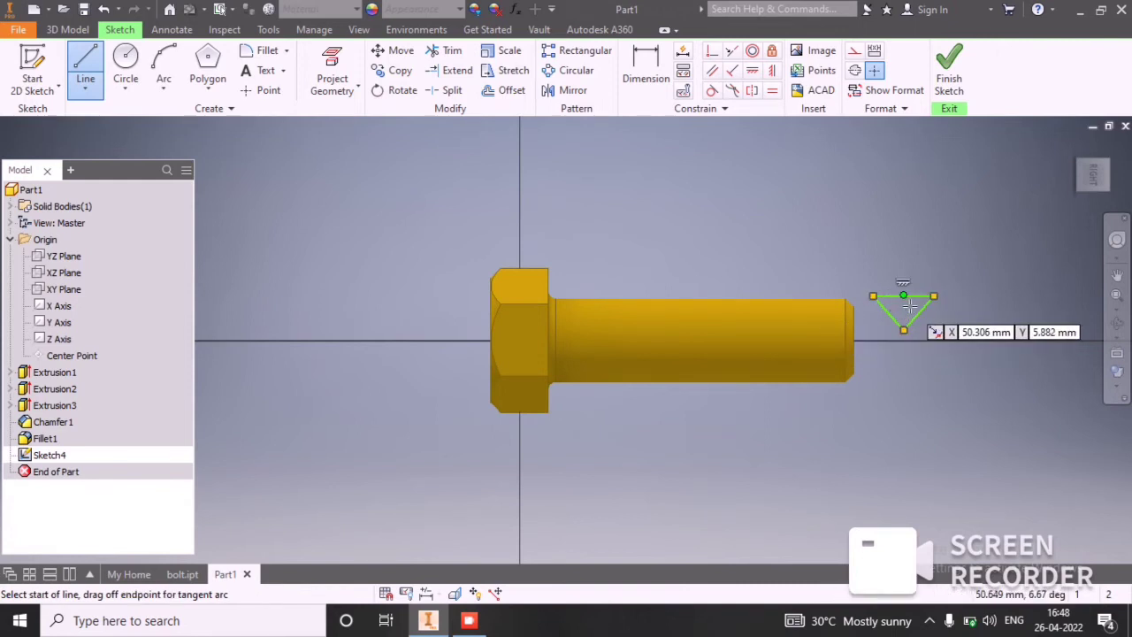
pyautogui.click(903, 296)
pyautogui.doubleClick(904, 331)
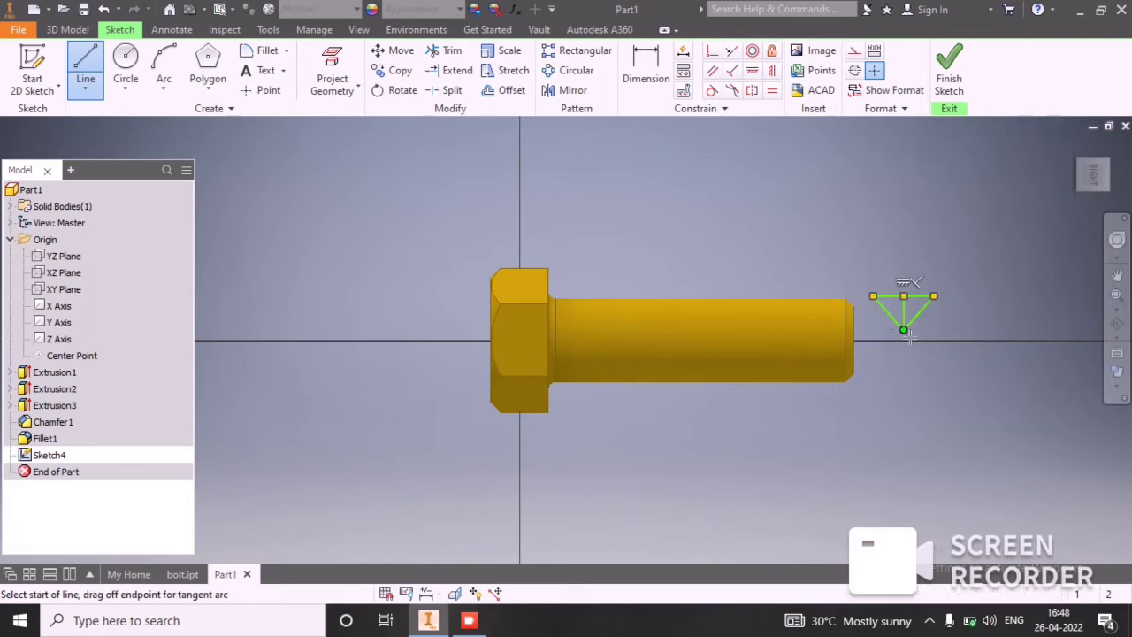
# Step: Draw a line connecting the triangle's nearest upper corner to the shank's outer edge where the chamfer begins
pyautogui.scroll(5, 893, 320)
pyautogui.click(876, 303)
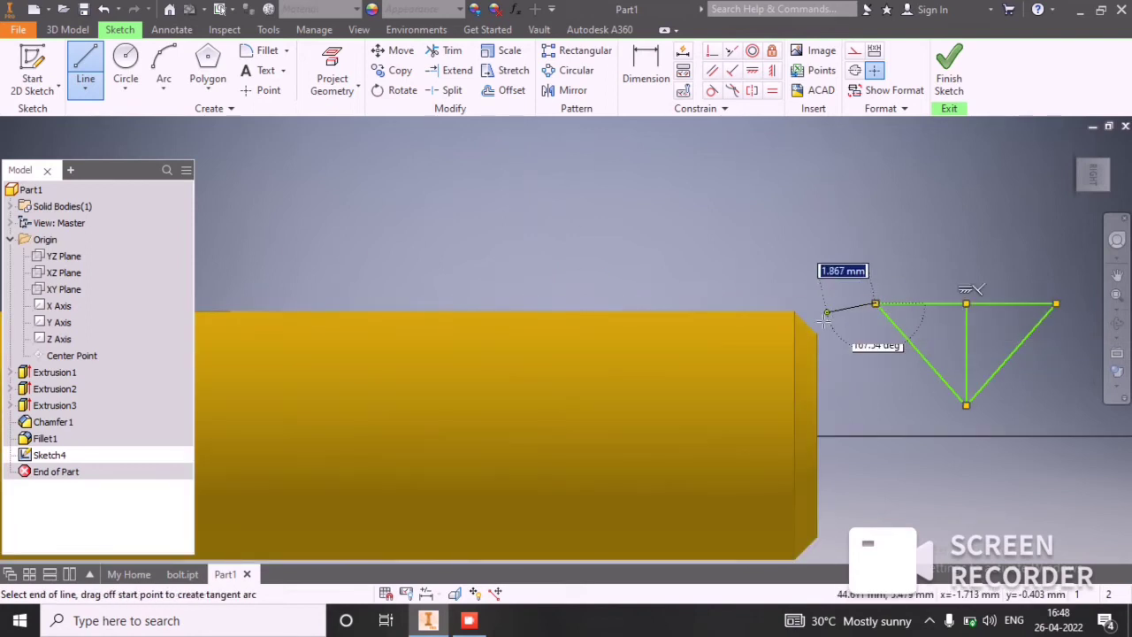
pyautogui.click(795, 312)
pyautogui.press('Escape')
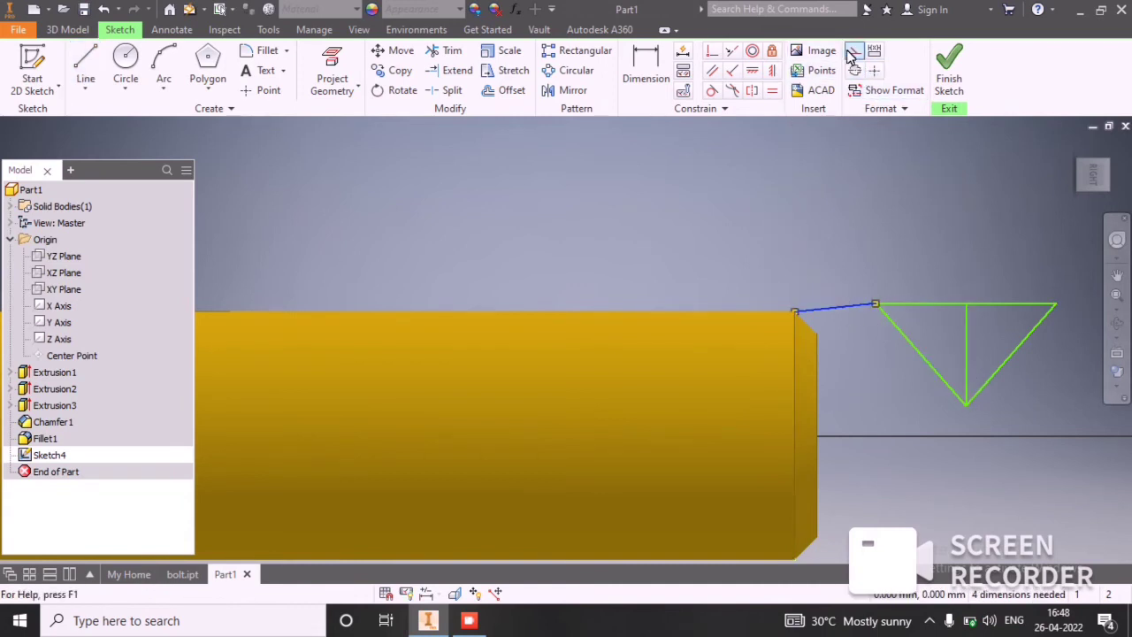
# Step: Convert the connecting line and the triangle's vertical centre line to construction lines
pyautogui.click(856, 52)
pyautogui.click(967, 360)
pyautogui.click(854, 51)
pyautogui.scroll(3, 990, 336)
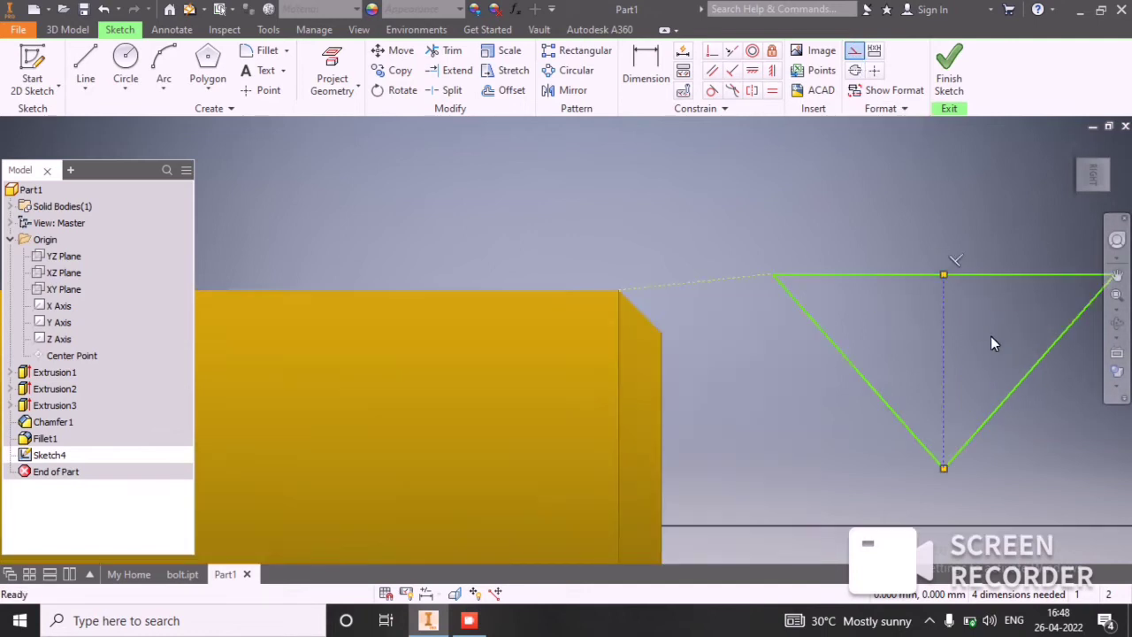
# Step: Dimension the width of the triangle's top side as 1.7 mm
pyautogui.scroll(-5, 971, 334)
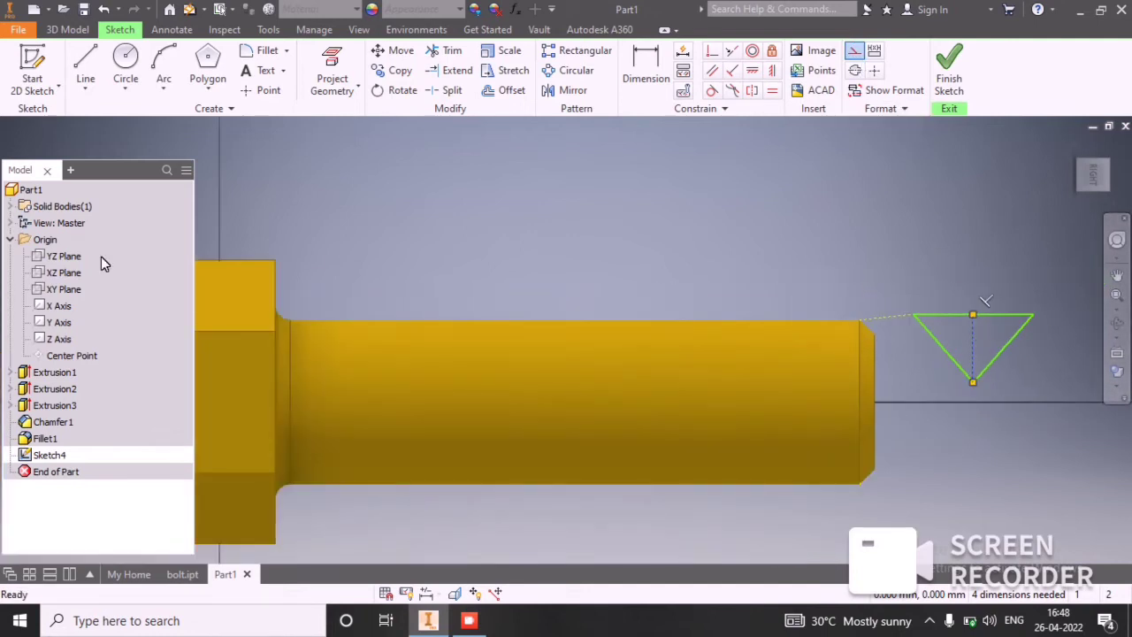
pyautogui.click(646, 71)
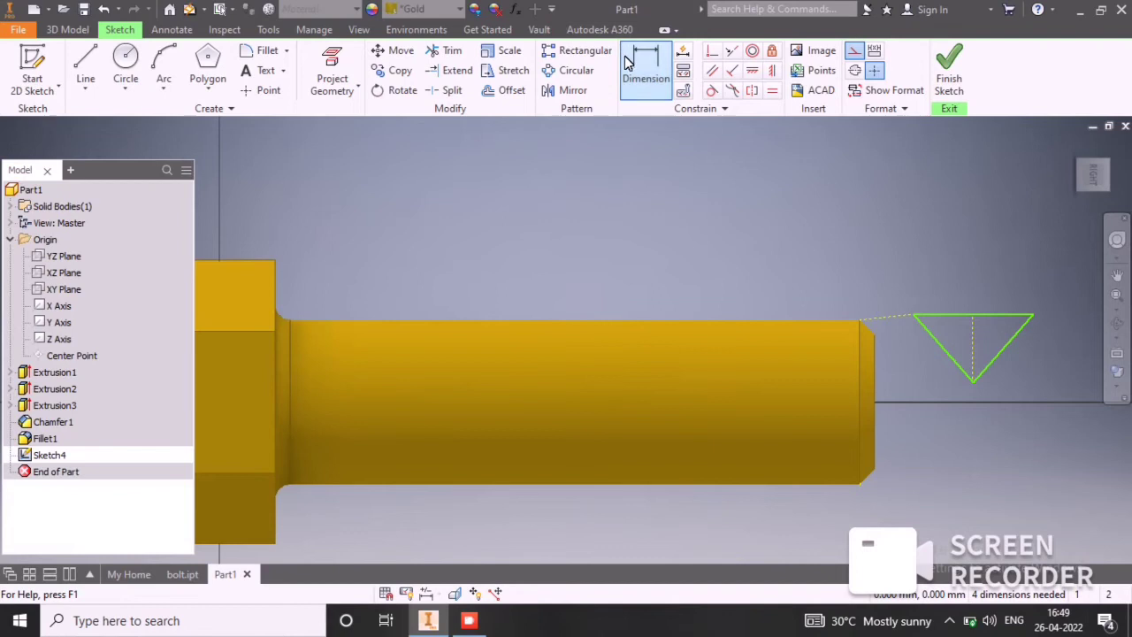
pyautogui.click(991, 321)
pyautogui.click(990, 245)
pyautogui.write('1')
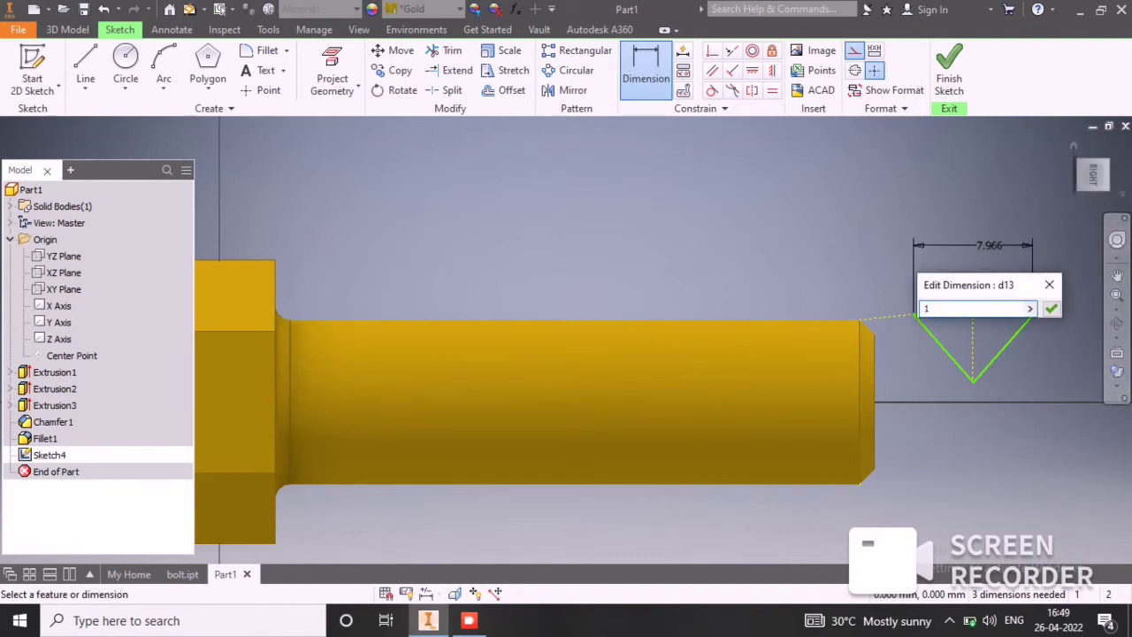
pyautogui.press('Return')
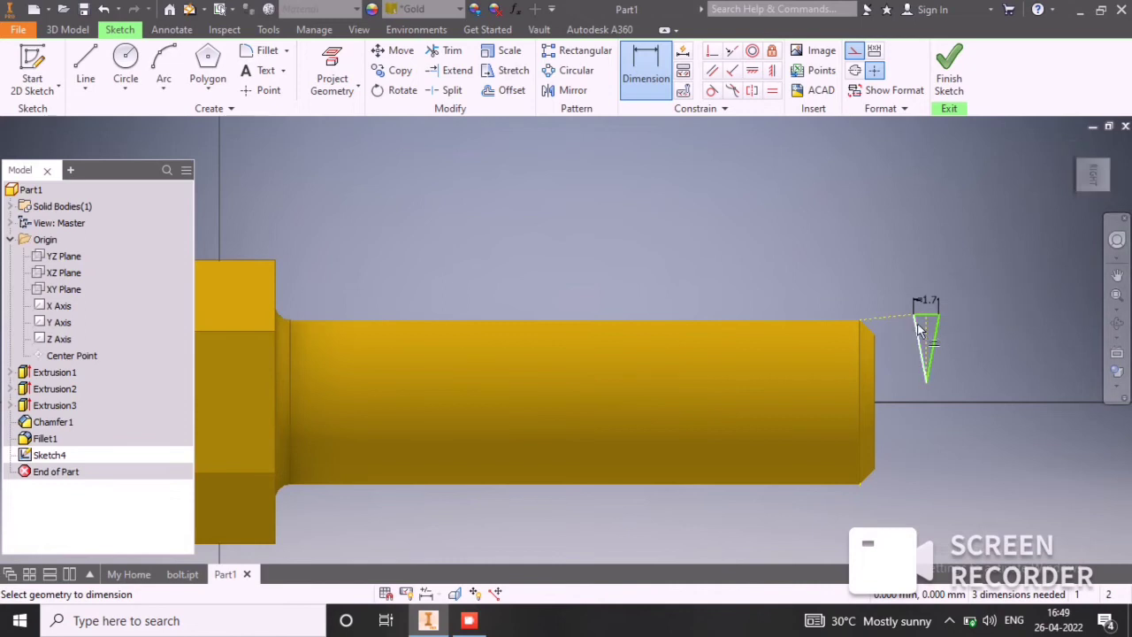
# Step: Add an angular dimension of 60 degrees between the triangle's two slanted sides
pyautogui.scroll(3, 931, 345)
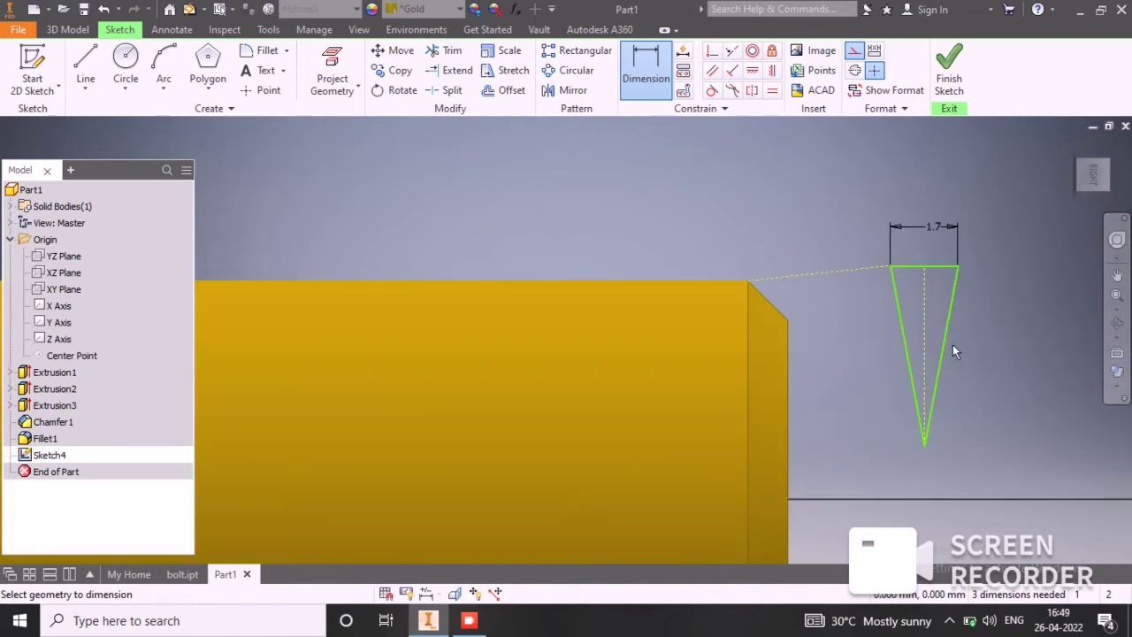
pyautogui.click(904, 331)
pyautogui.click(944, 343)
pyautogui.click(922, 162)
pyautogui.write('60')
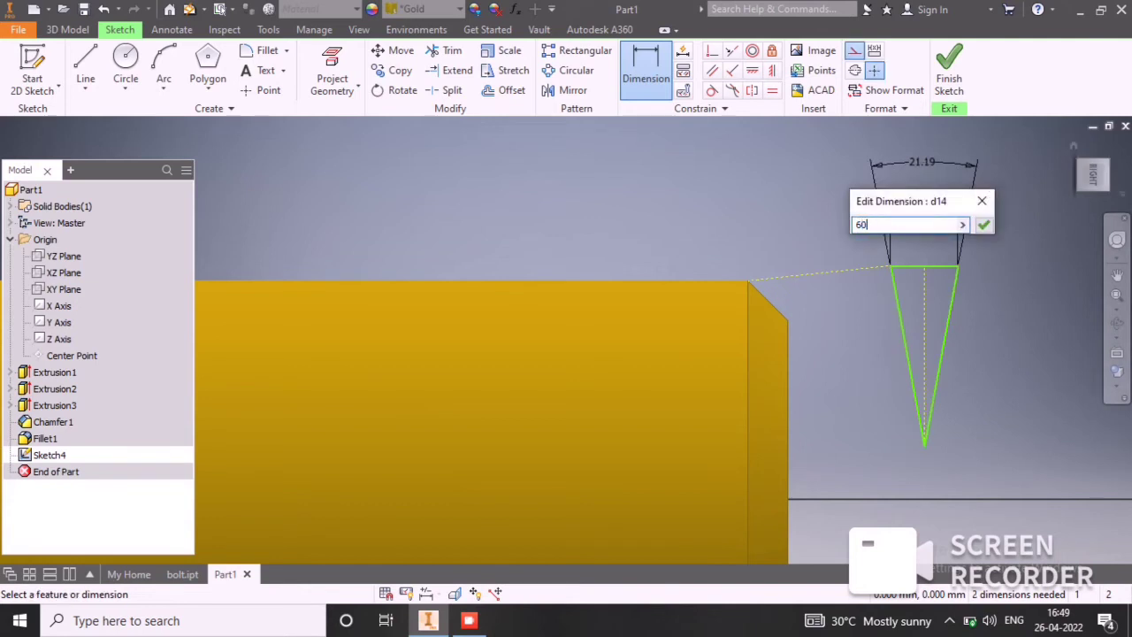
pyautogui.press('Return')
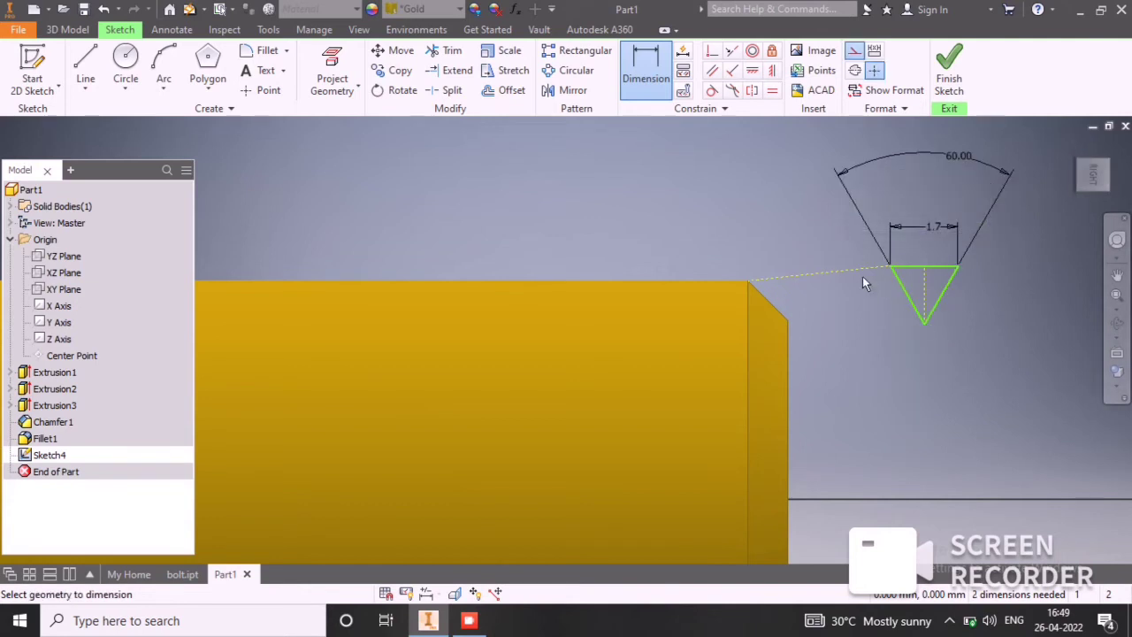
# Step: Make the construction line between the shank's chamfer corner and the triangle horizontal with a horizontal constraint
pyautogui.click(753, 73)
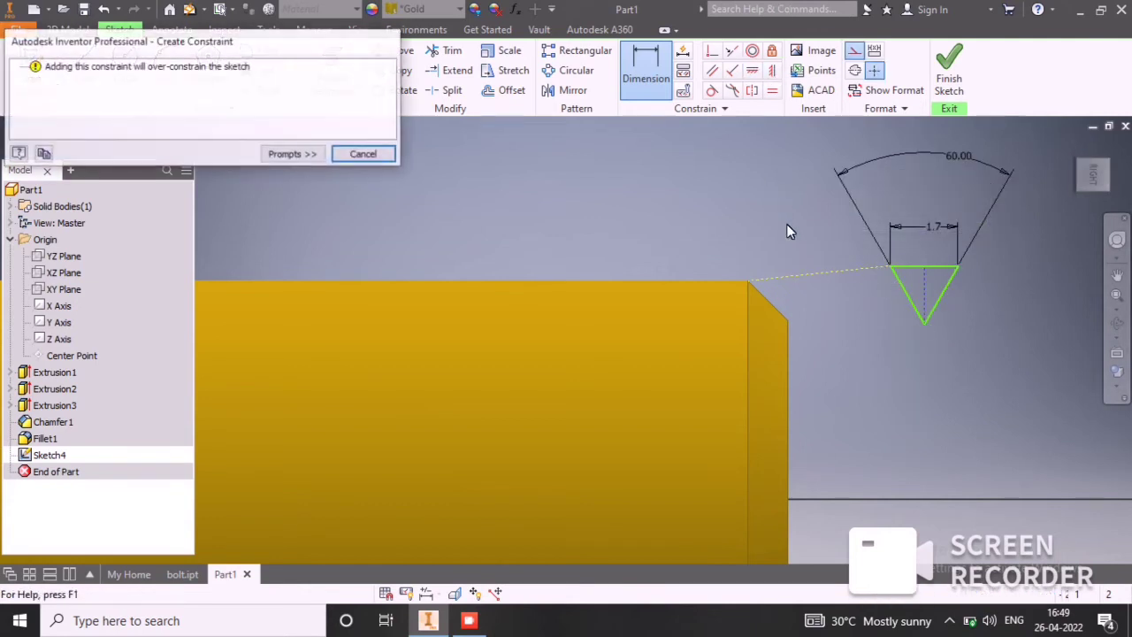
pyautogui.click(363, 153)
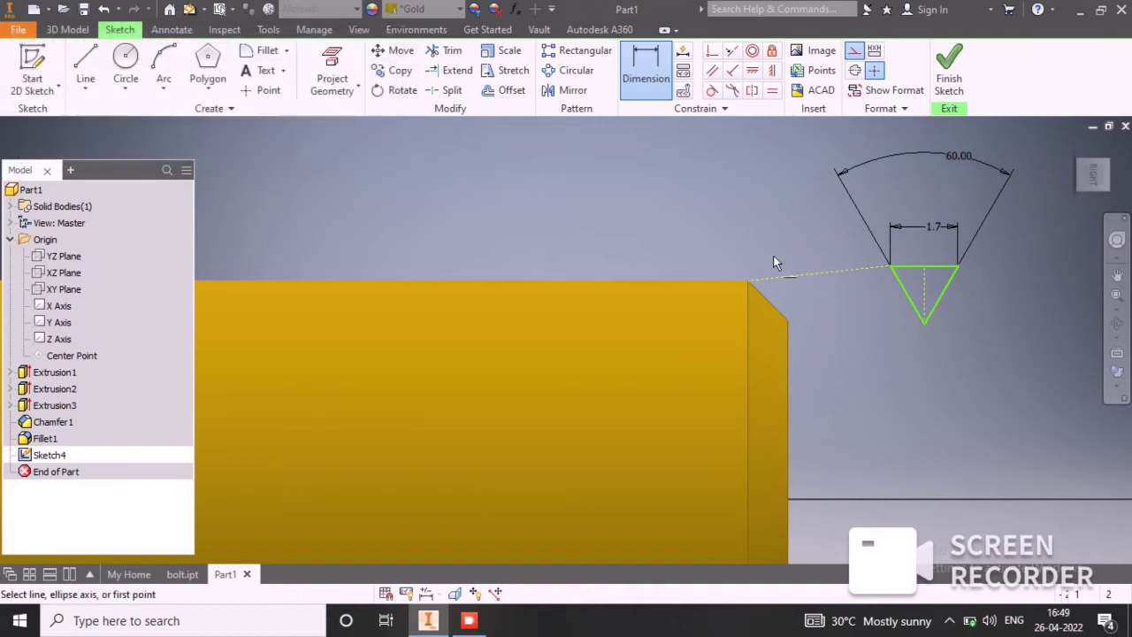
pyautogui.click(820, 275)
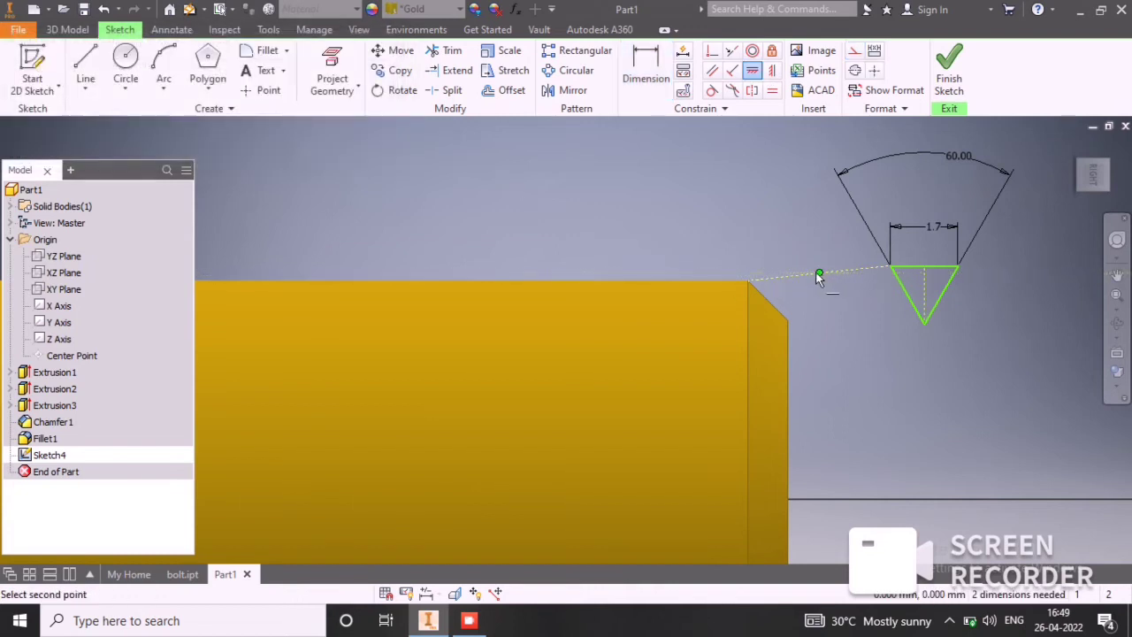
pyautogui.click(747, 282)
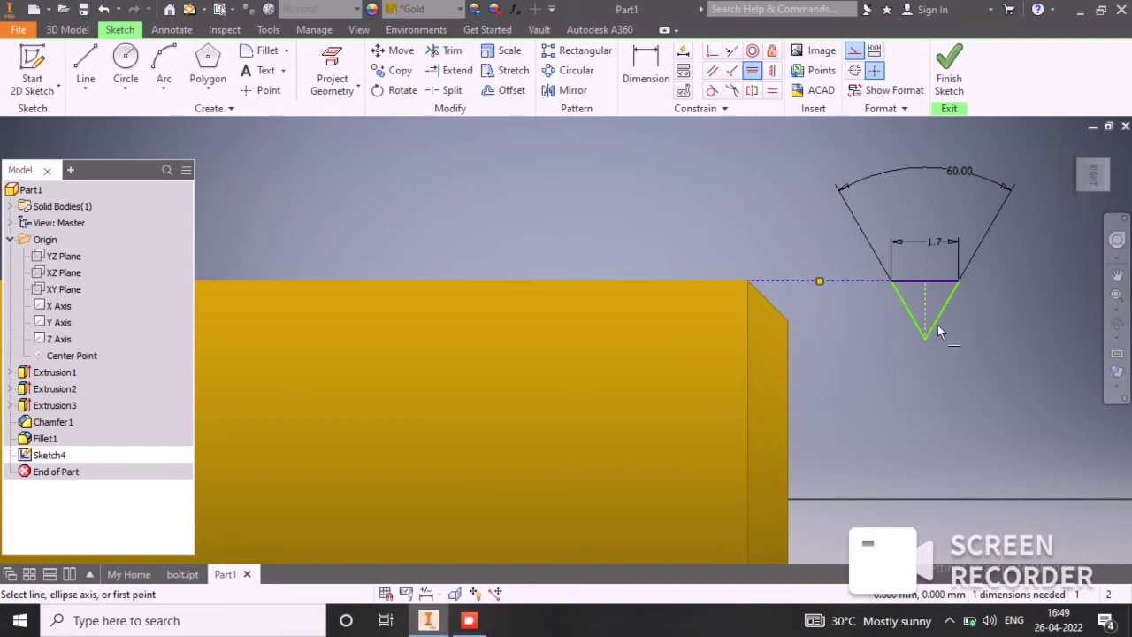
# Step: Apply Auto Dimension with dimensions and constraints enabled to fully constrain the triangle sketch
pyautogui.click(683, 52)
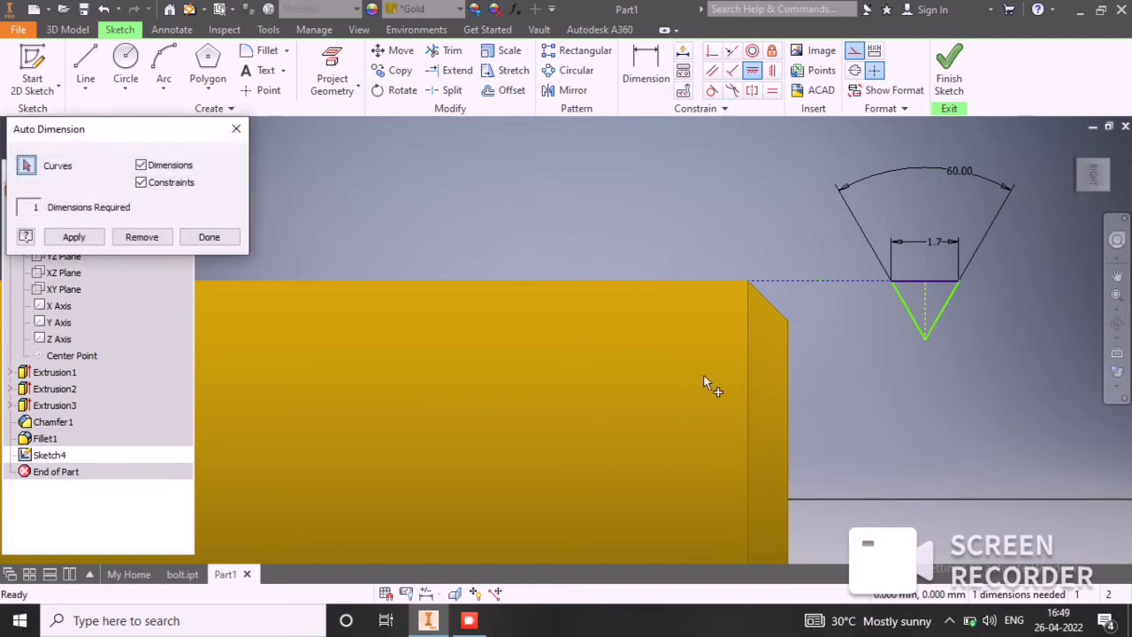
pyautogui.click(76, 236)
pyautogui.click(226, 237)
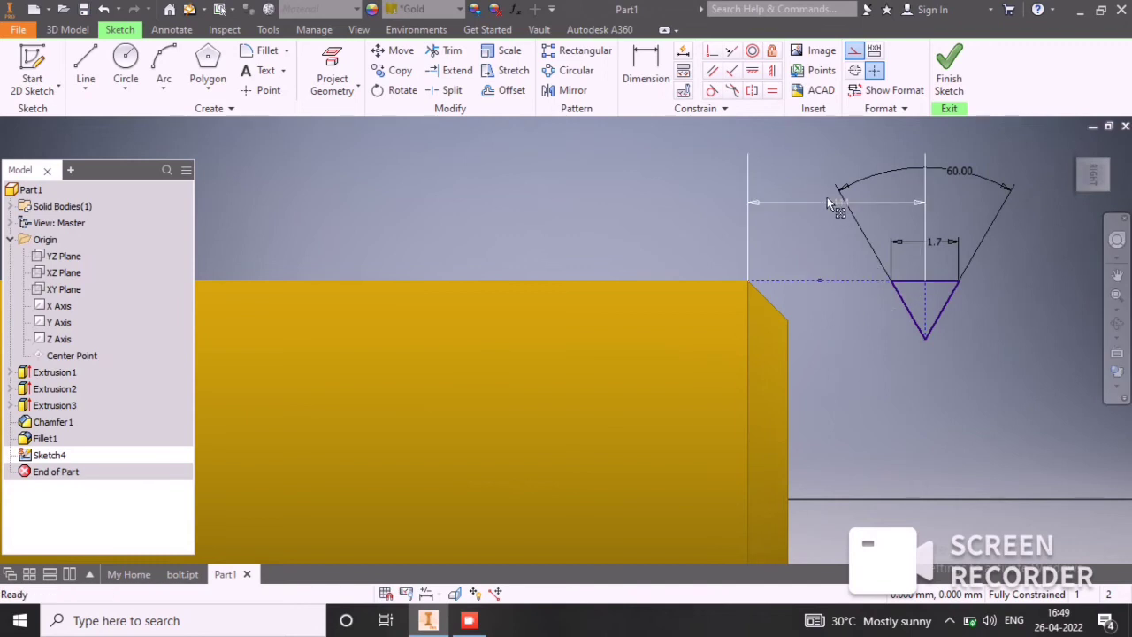
# Step: Set the horizontal distance from the shank's chamfer corner to the triangle's centre line to 2 mm
pyautogui.click(646, 71)
pyautogui.doubleClick(832, 205)
pyautogui.click(906, 242)
pyautogui.press('Escape')
pyautogui.click(662, 62)
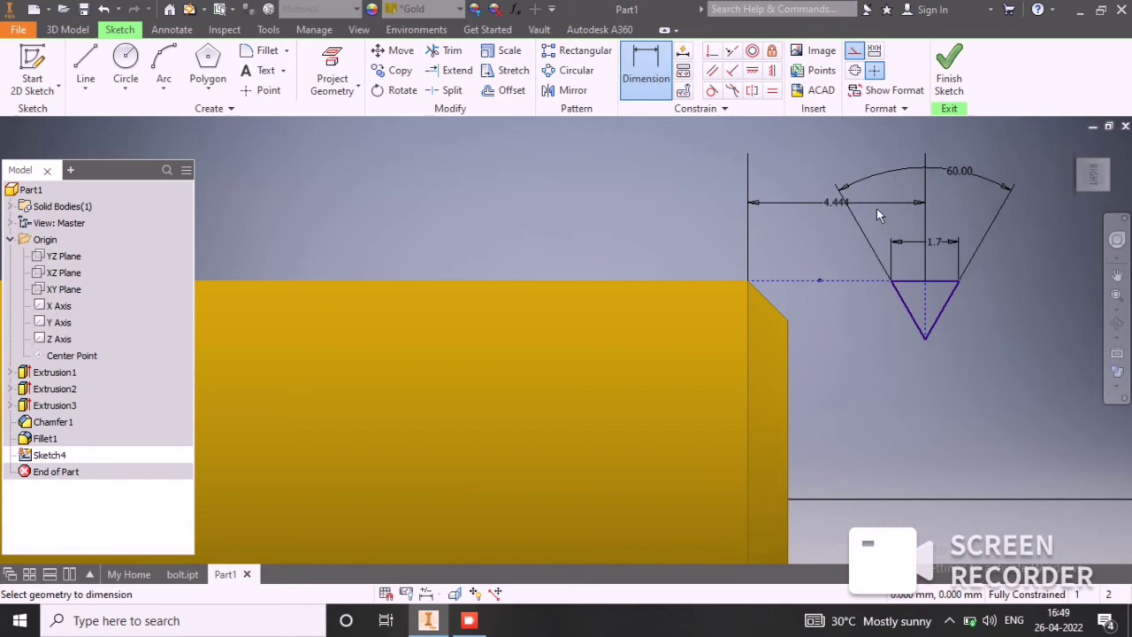
pyautogui.click(881, 202)
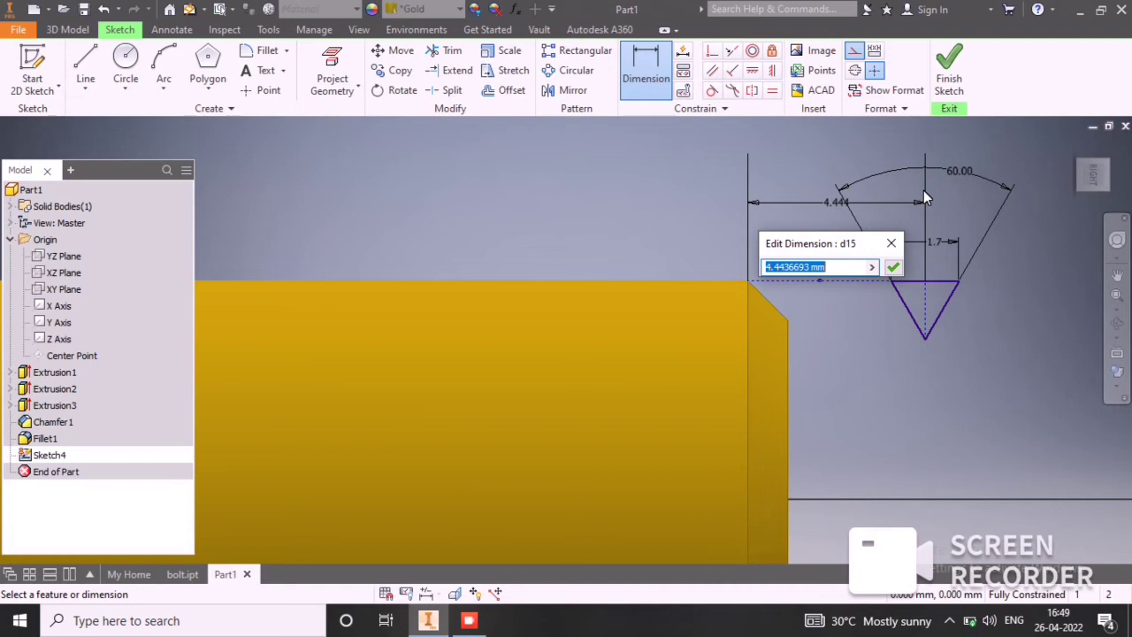
pyautogui.click(468, 620)
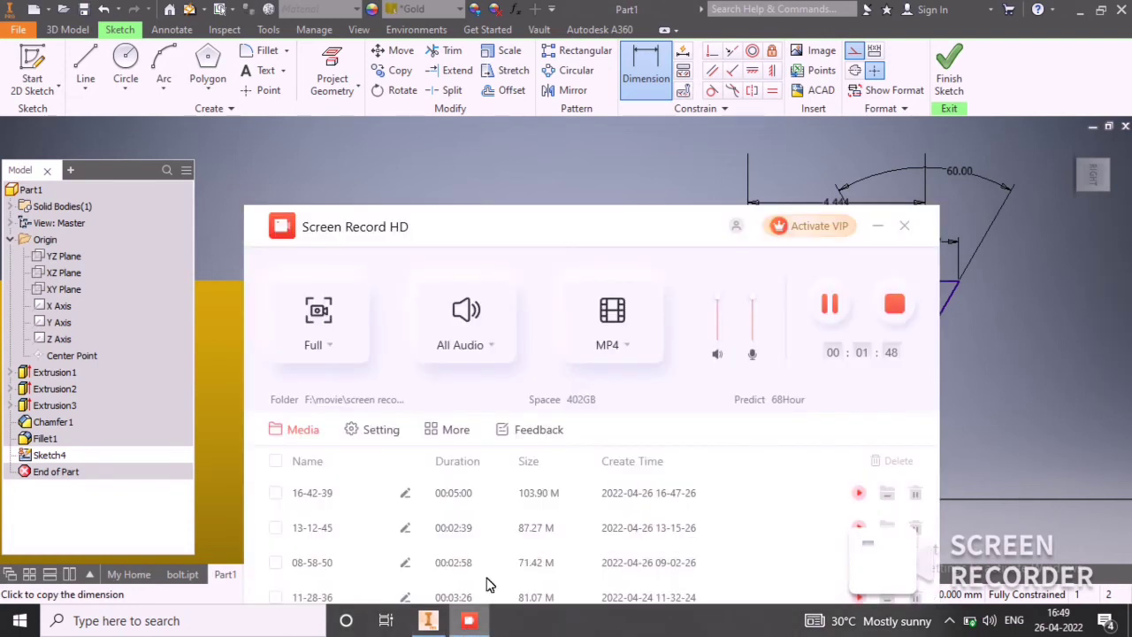
pyautogui.click(882, 227)
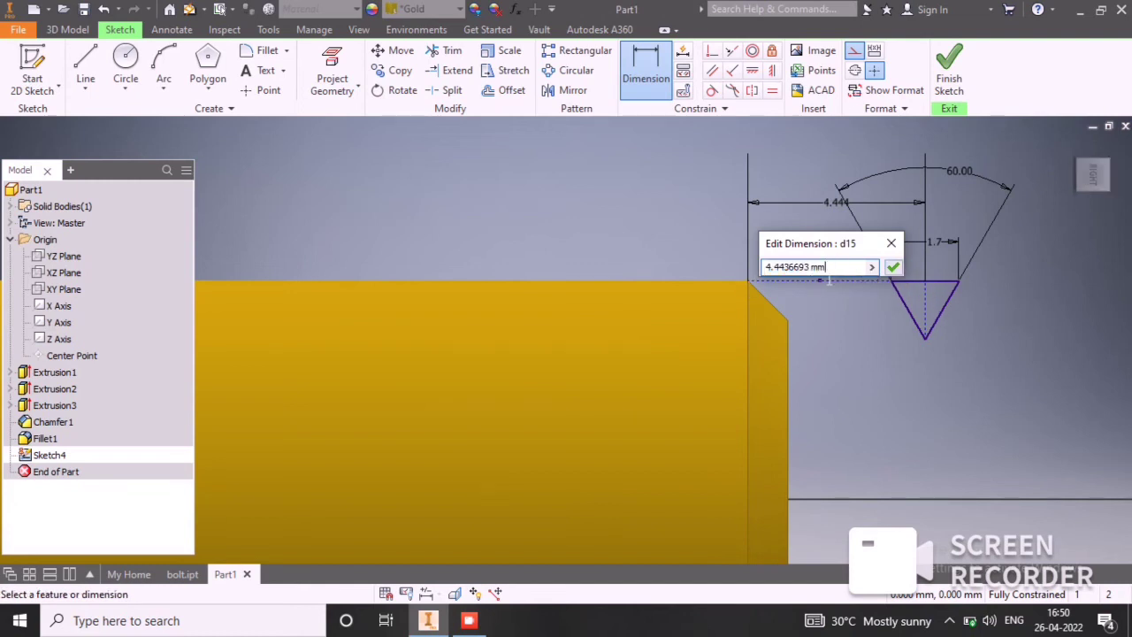
pyautogui.write('2')
pyautogui.press('Return')
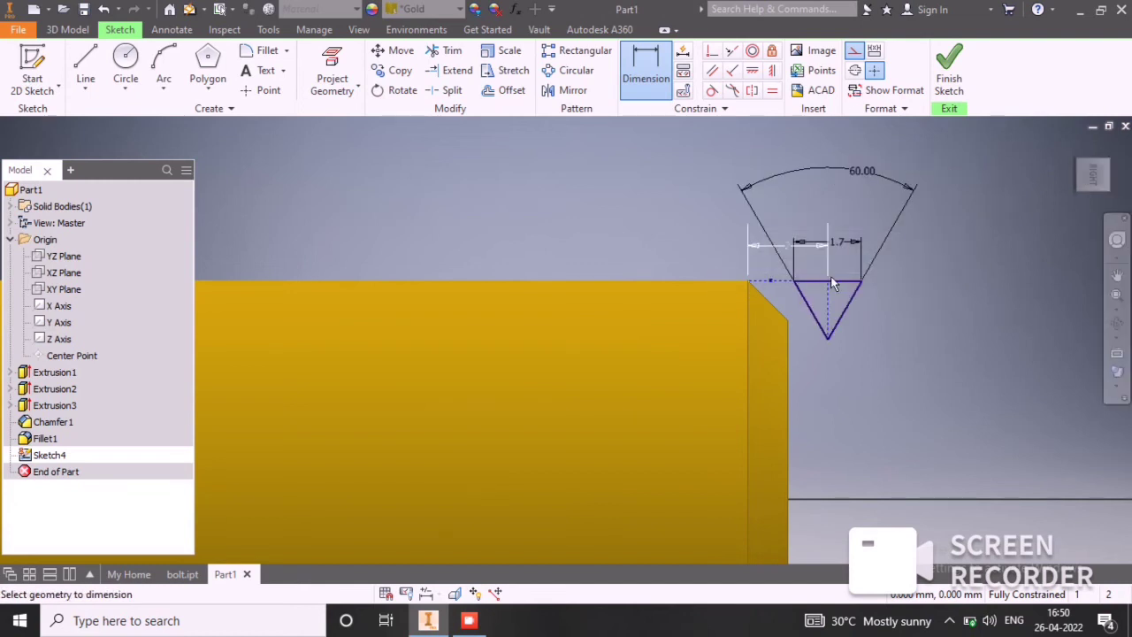
# Step: Finish the sketch and start a Coil of the triangle profile around the origin's Y axis
pyautogui.click(949, 71)
pyautogui.click(174, 91)
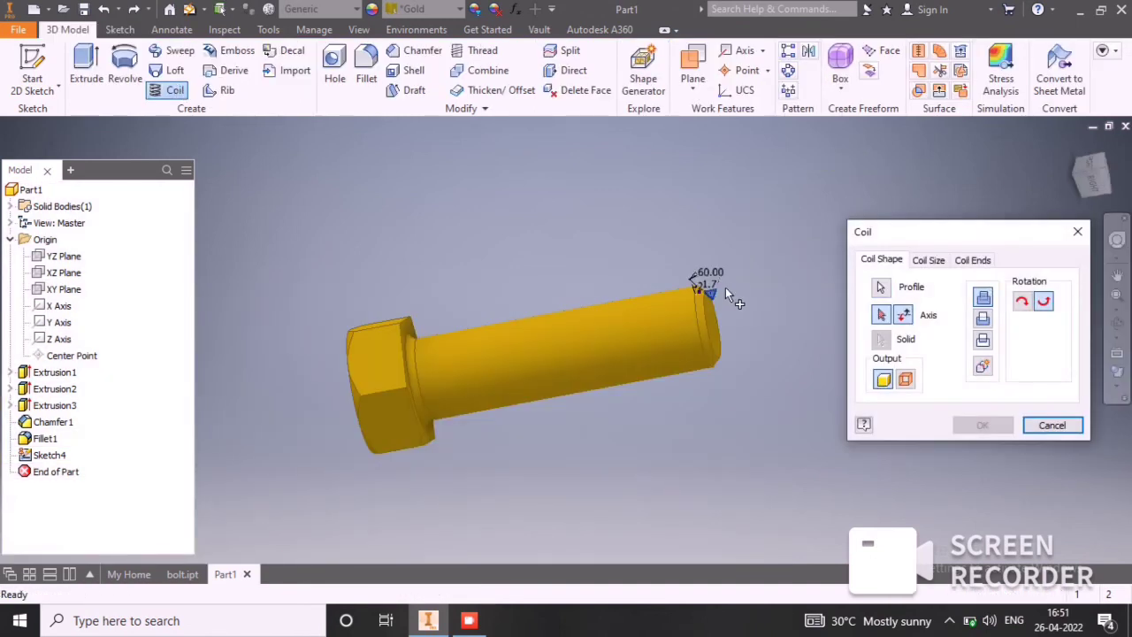
pyautogui.scroll(-3, 722, 288)
pyautogui.scroll(-2, 695, 328)
pyautogui.click(880, 316)
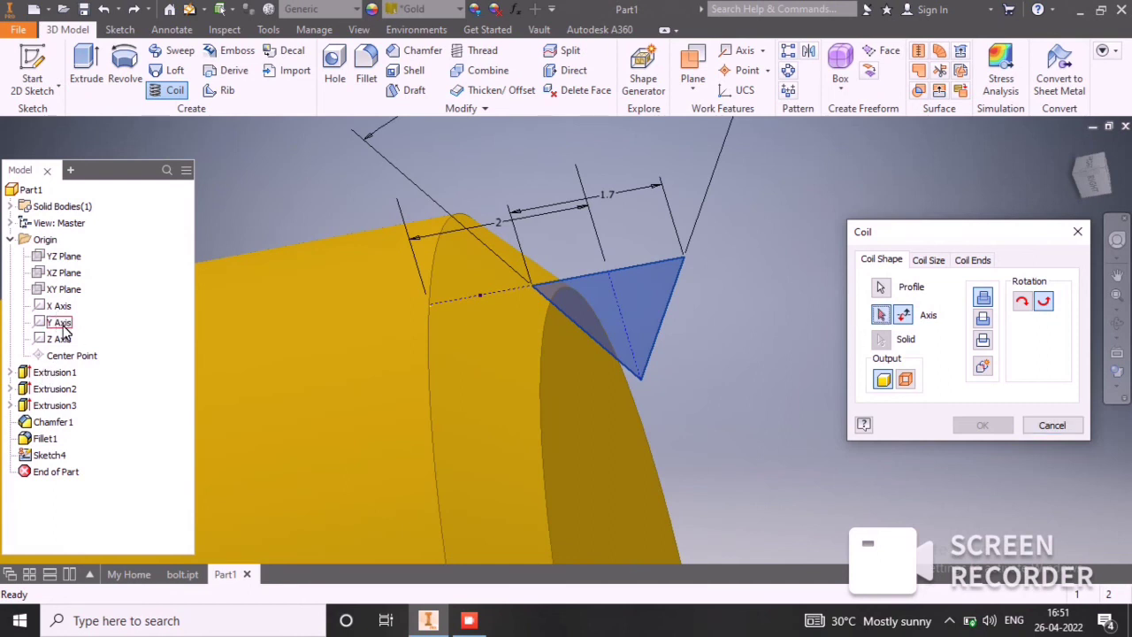
pyautogui.scroll(5, 424, 404)
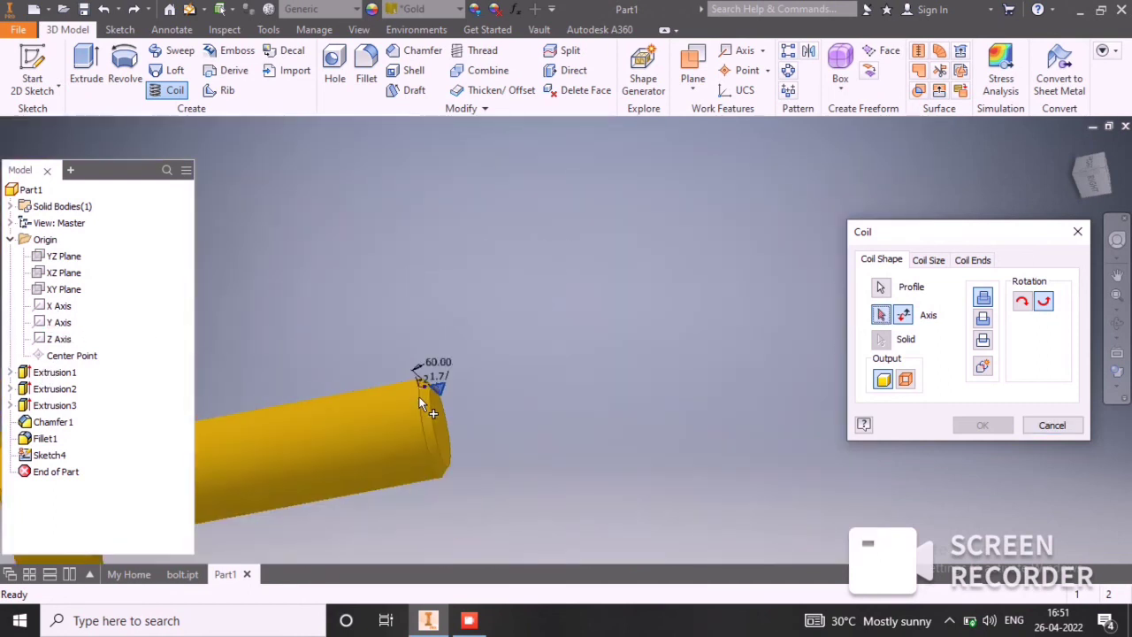
pyautogui.click(63, 324)
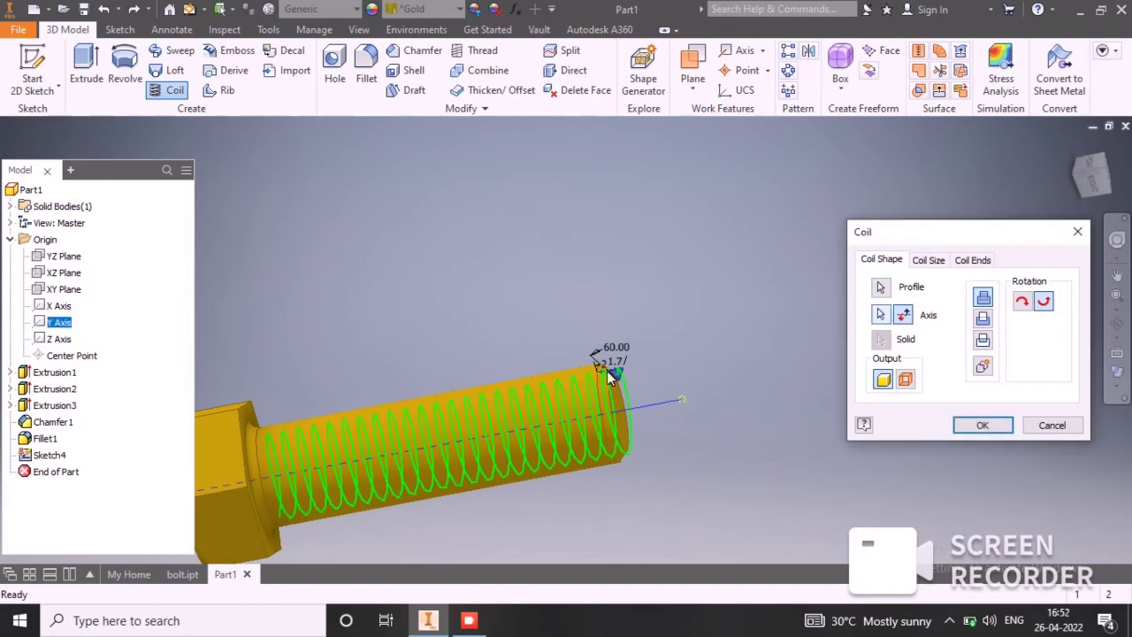
# Step: Create the coil as a cut in the shank, sized by Pitch and Height with 1.7 mm pitch and 40 mm height
pyautogui.click(928, 260)
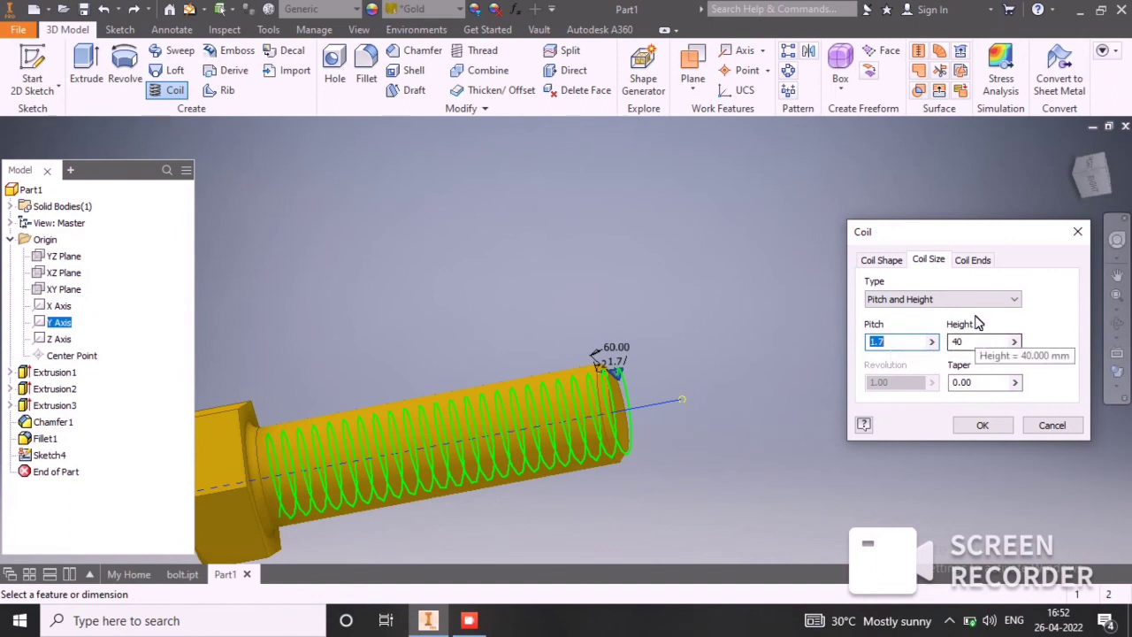
pyautogui.click(970, 299)
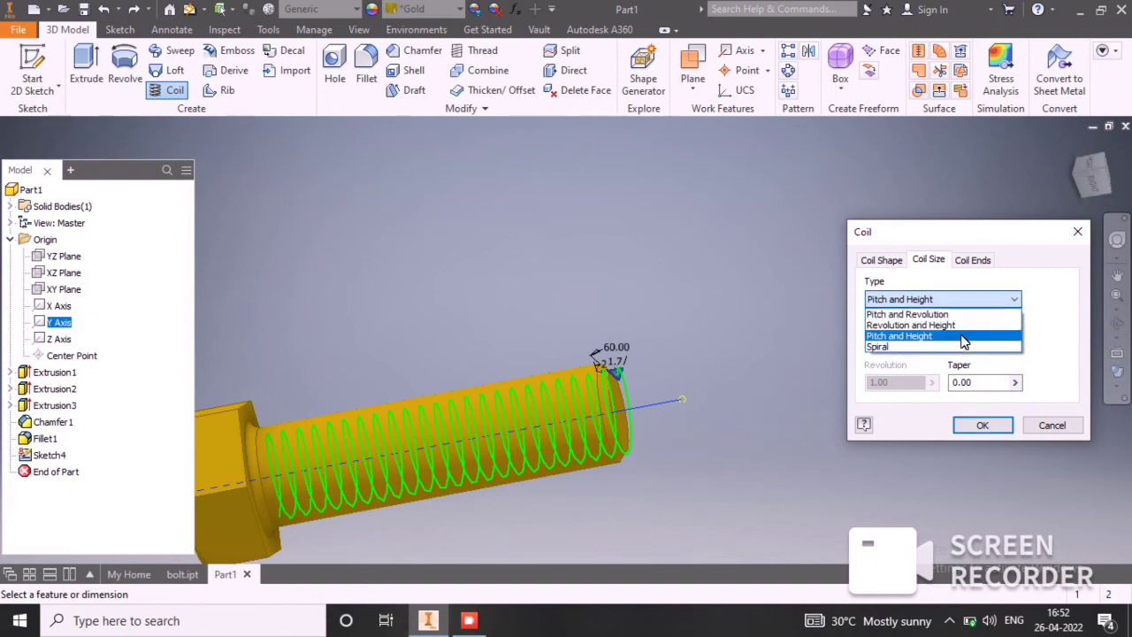
pyautogui.click(964, 339)
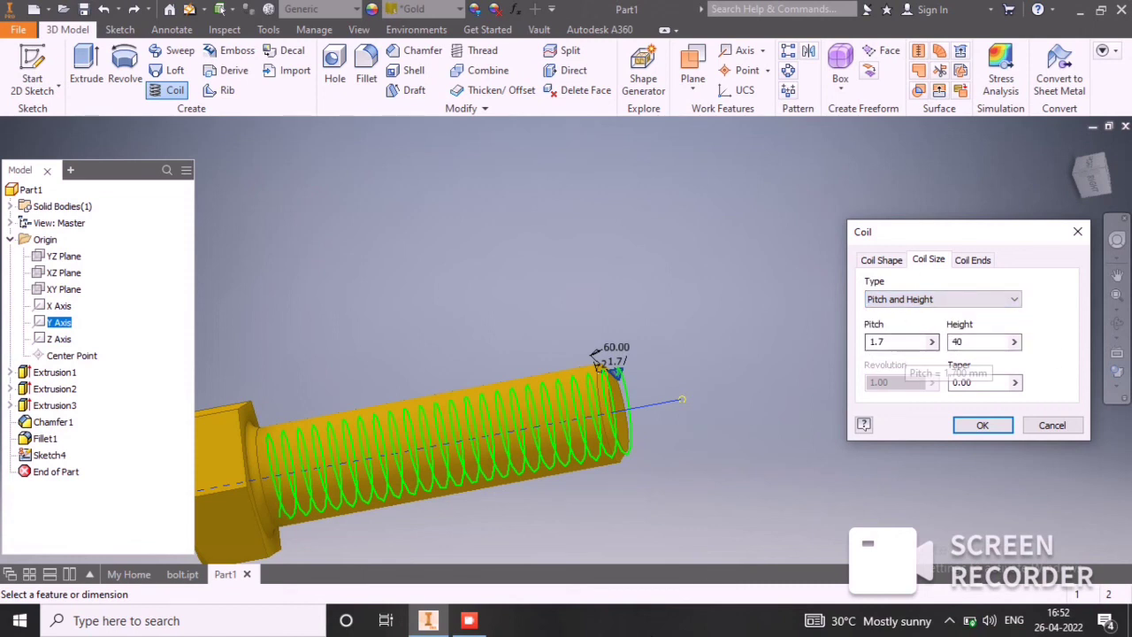
pyautogui.click(469, 620)
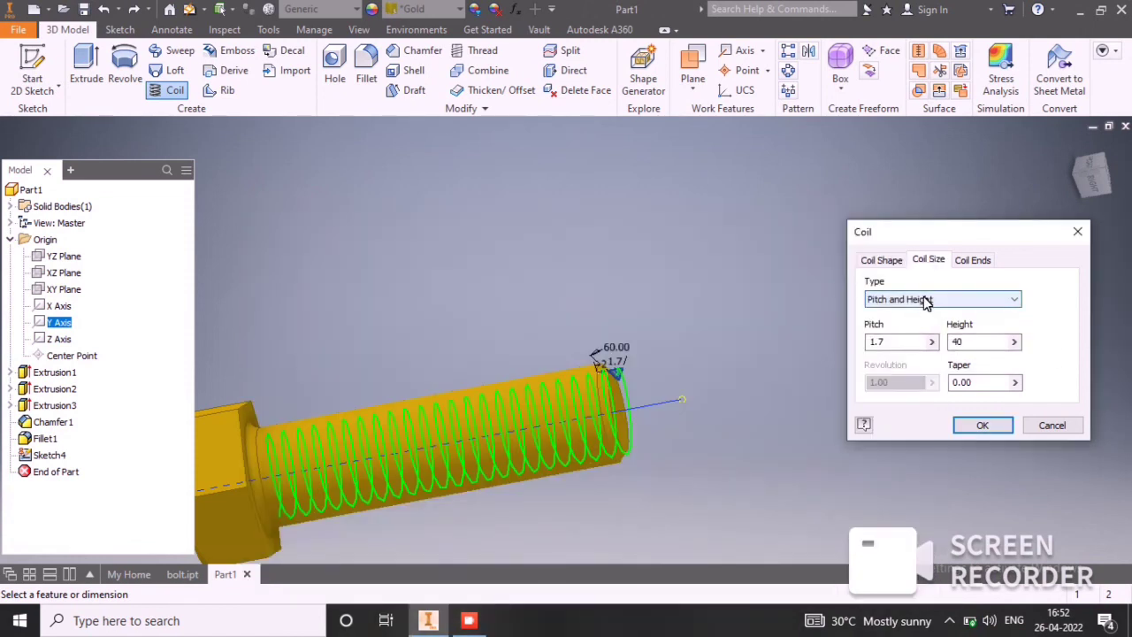
pyautogui.click(888, 261)
pyautogui.click(982, 320)
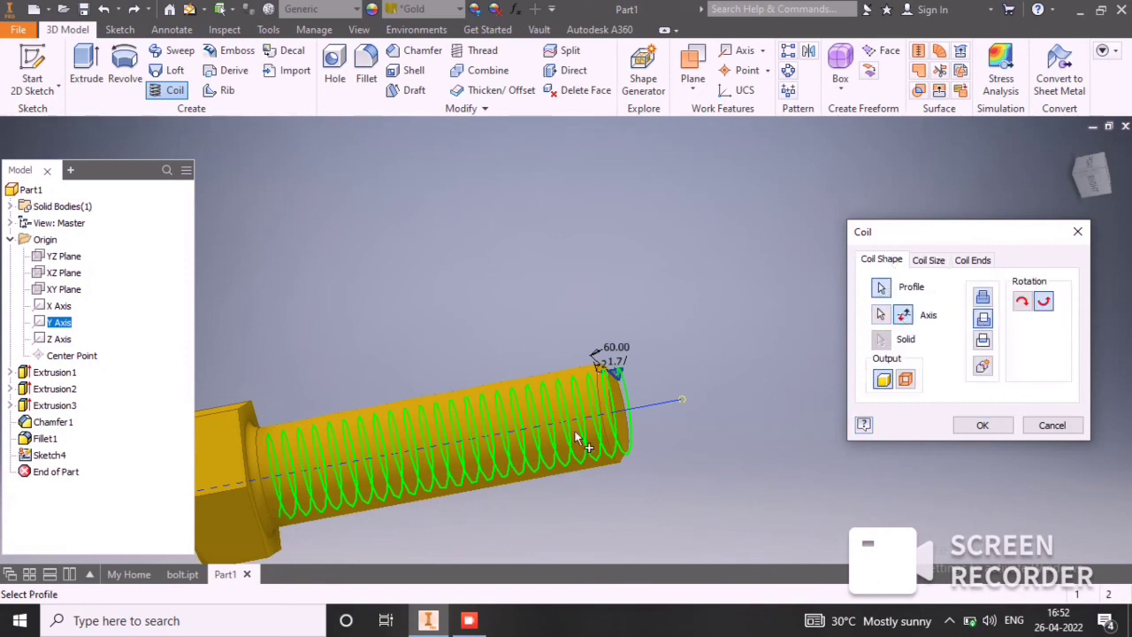
pyautogui.click(983, 426)
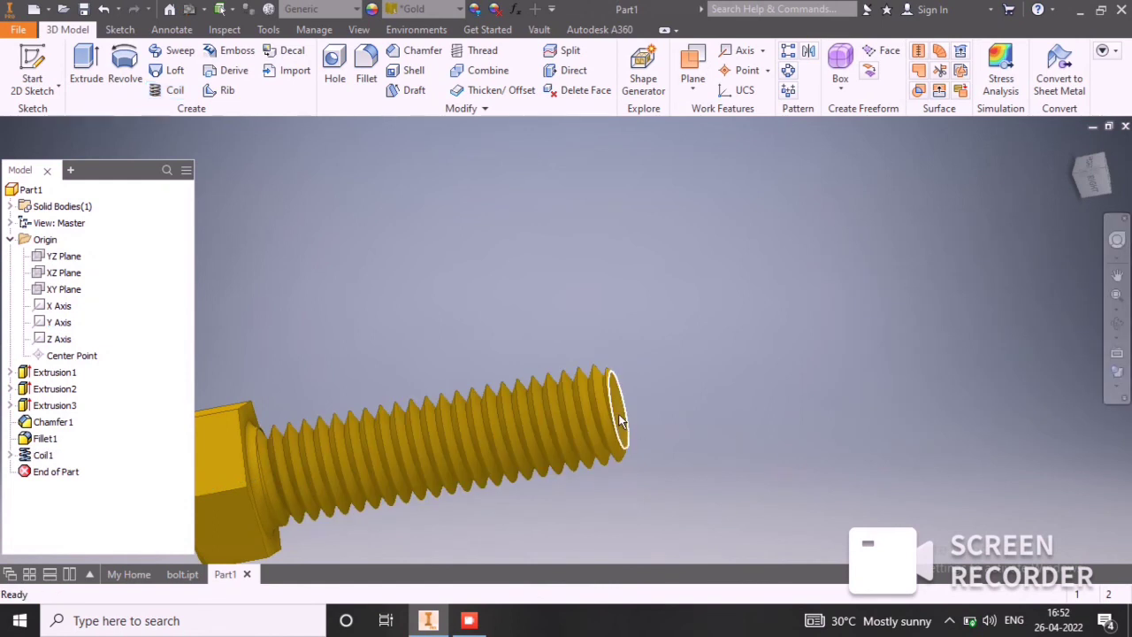
pyautogui.keyDown('shift'); pyautogui.moveTo(628, 399); pyautogui.dragTo(559, 557, button='middle'); pyautogui.keyUp('shift')
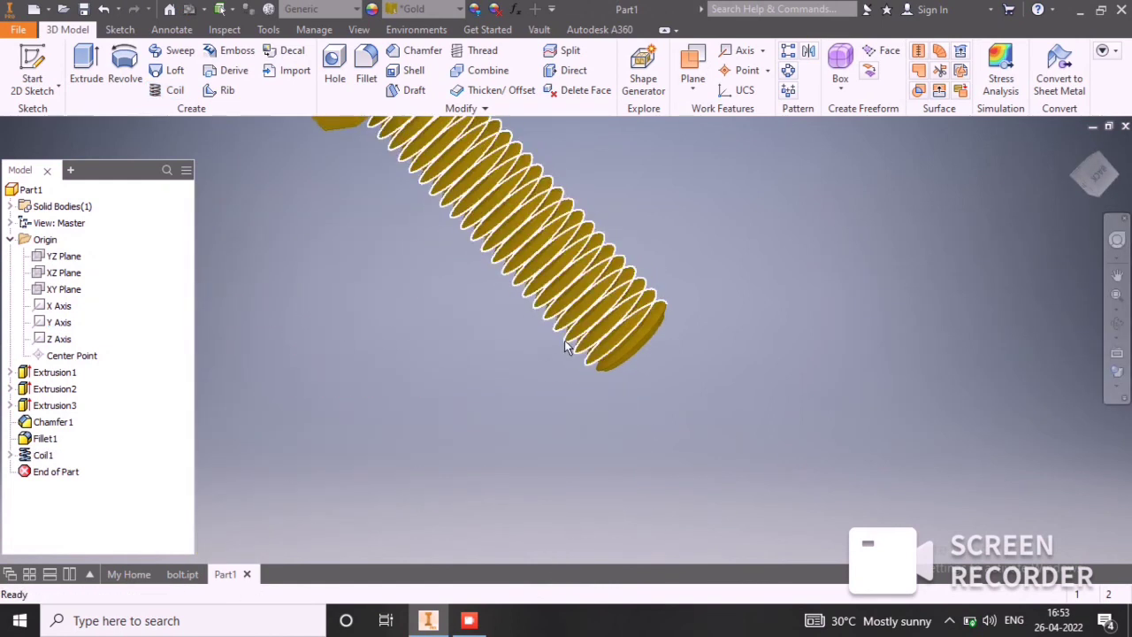
pyautogui.moveTo(568, 344); pyautogui.dragTo(598, 476, button='middle')
pyautogui.moveTo(584, 405); pyautogui.dragTo(747, 307, button='middle')
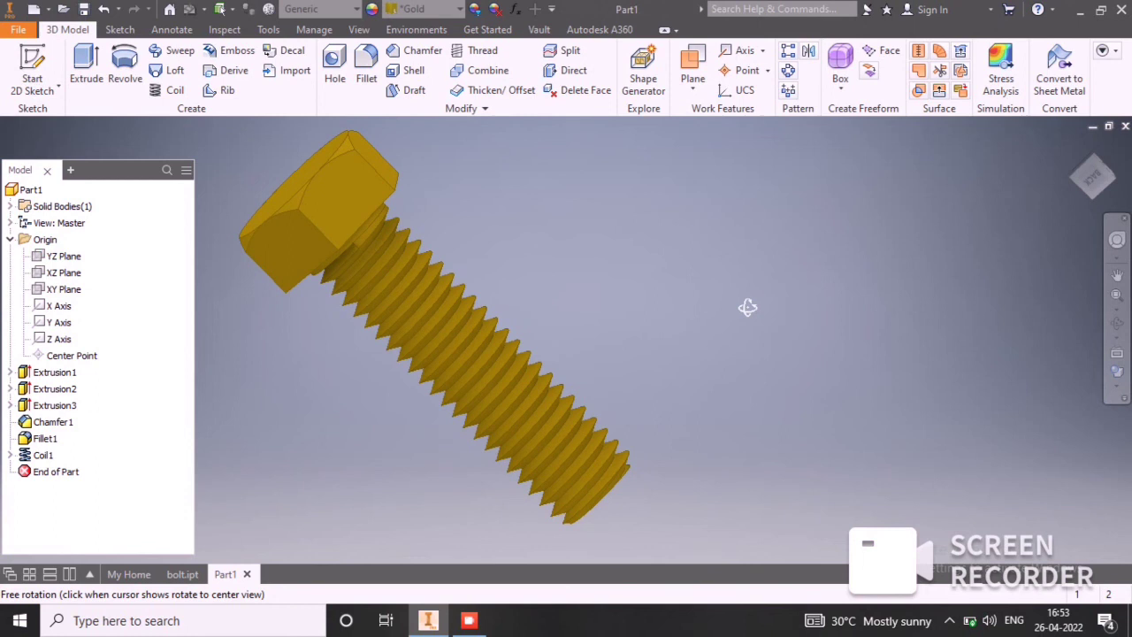
pyautogui.keyDown('shift'); pyautogui.moveTo(632, 482); pyautogui.dragTo(743, 444, button='middle'); pyautogui.keyUp('shift')
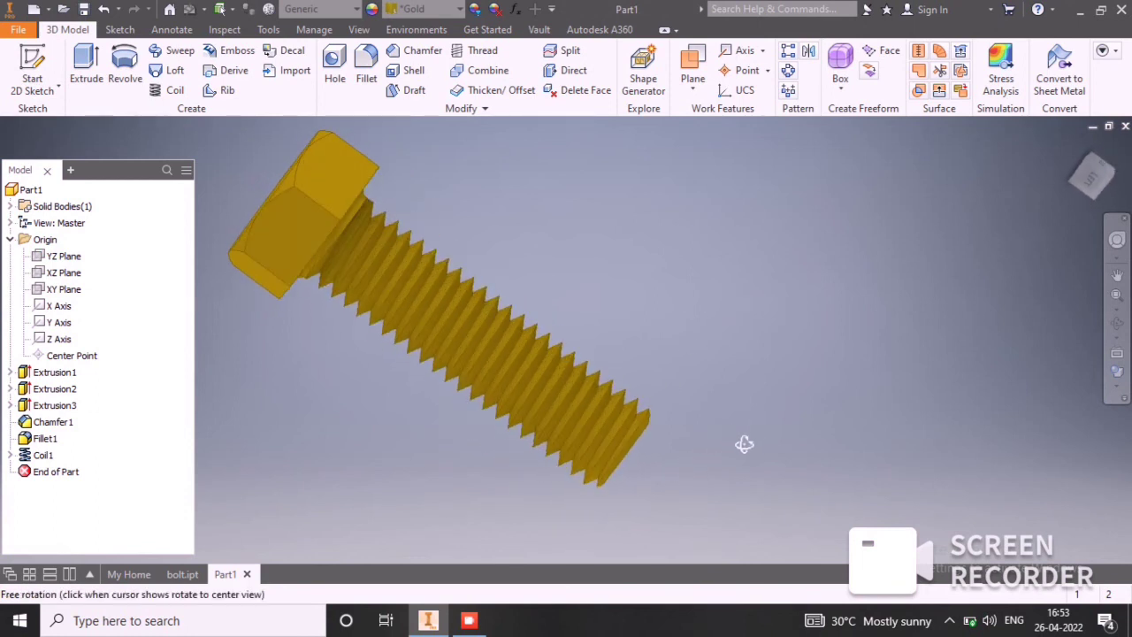